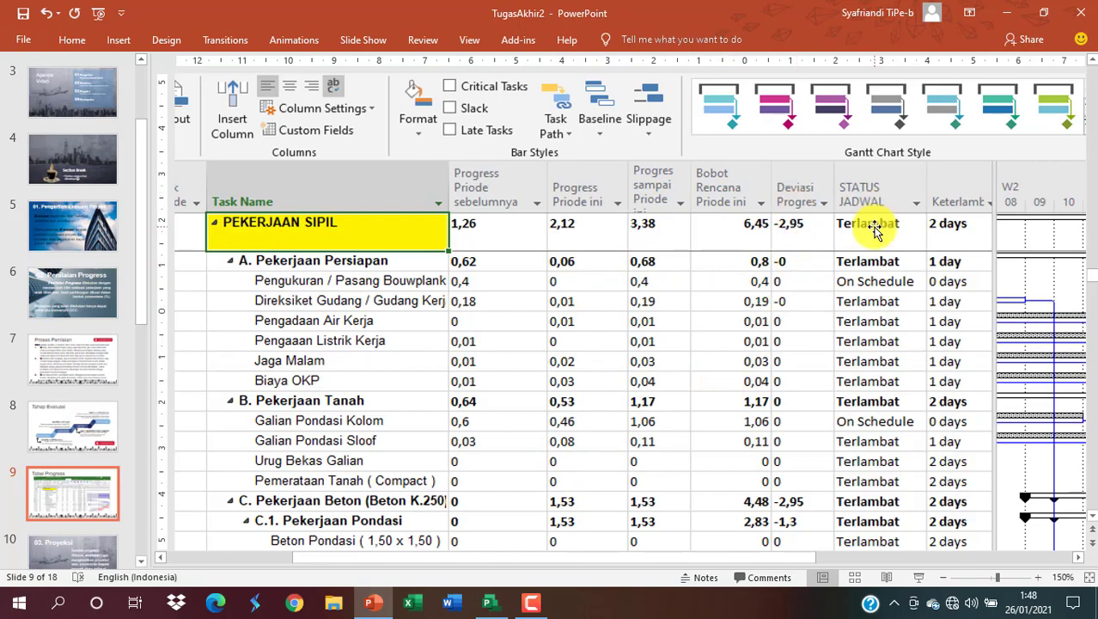
- Zoom out until the whole Tabel Progress slide can be viewed
{"action": "scroll", "coordinate": [894, 291], "scroll_direction": "down", "scroll_amount": 1, "text": "ctrl"}
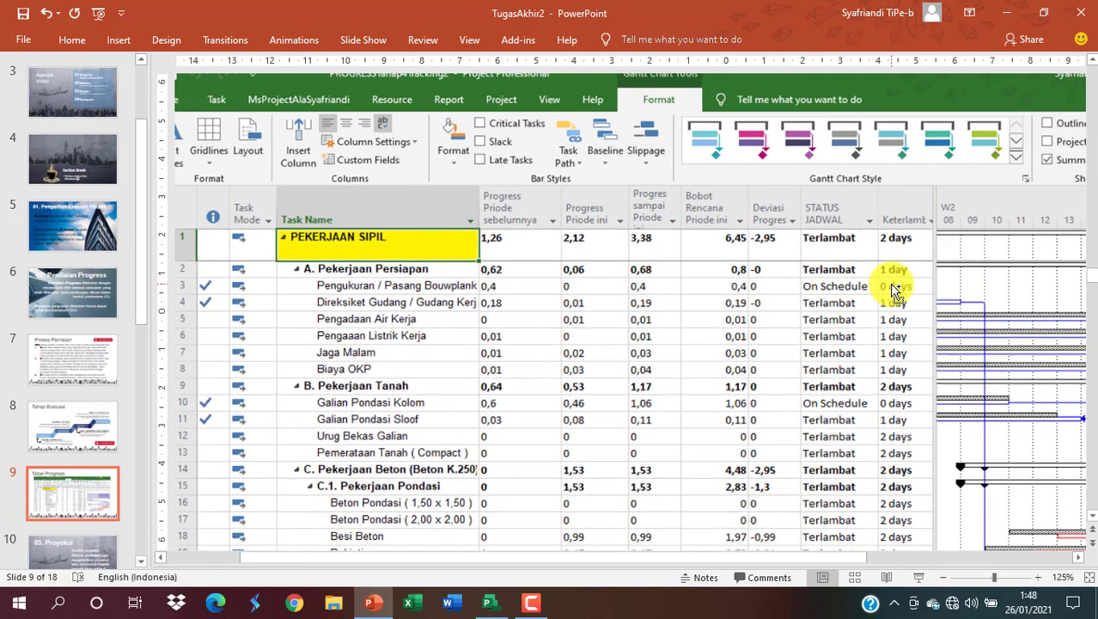
{"action": "scroll", "coordinate": [894, 291], "scroll_direction": "down", "scroll_amount": 1, "text": "ctrl"}
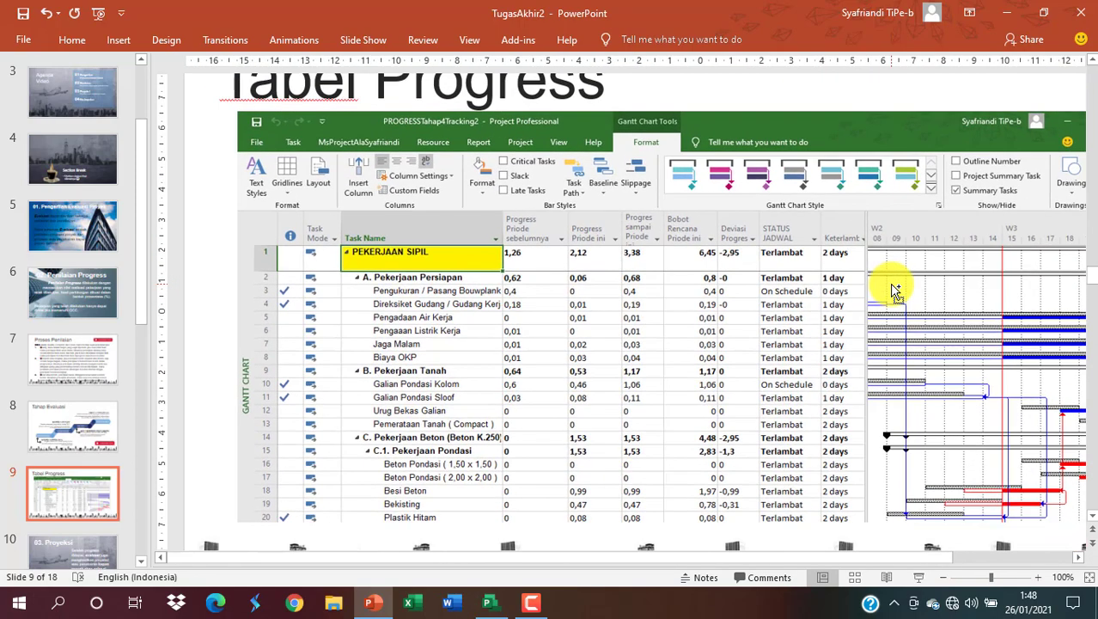
{"action": "left_click", "coordinate": [944, 577]}
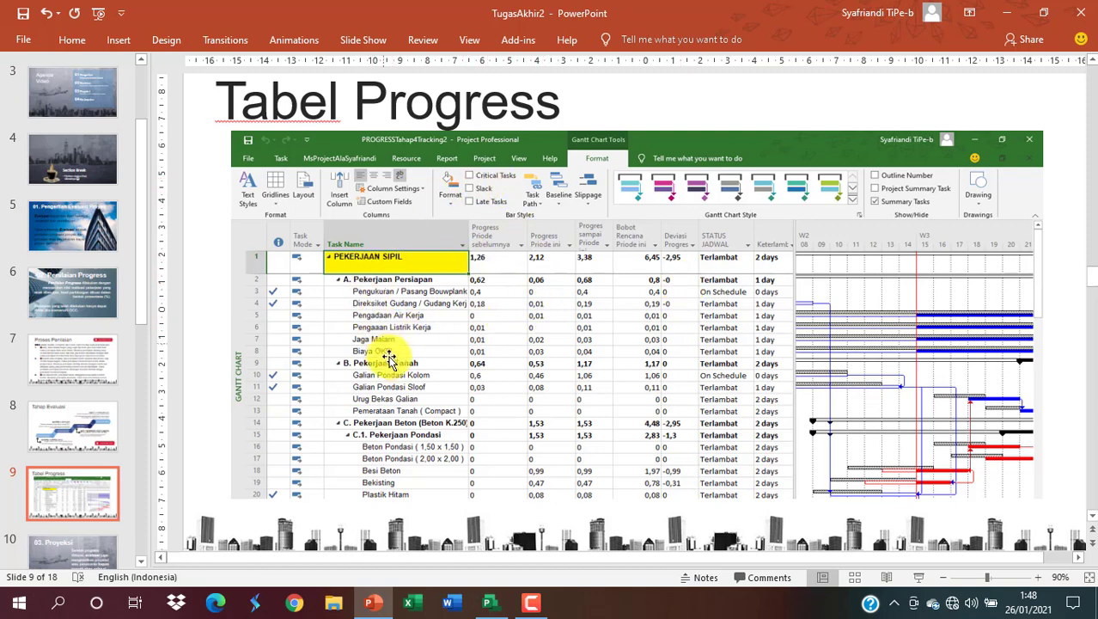
- Switch to the PROGRESSTahap4Tracking2 schedule in Microsoft Project and display the custom RAB table
{"action": "left_click", "coordinate": [488, 603]}
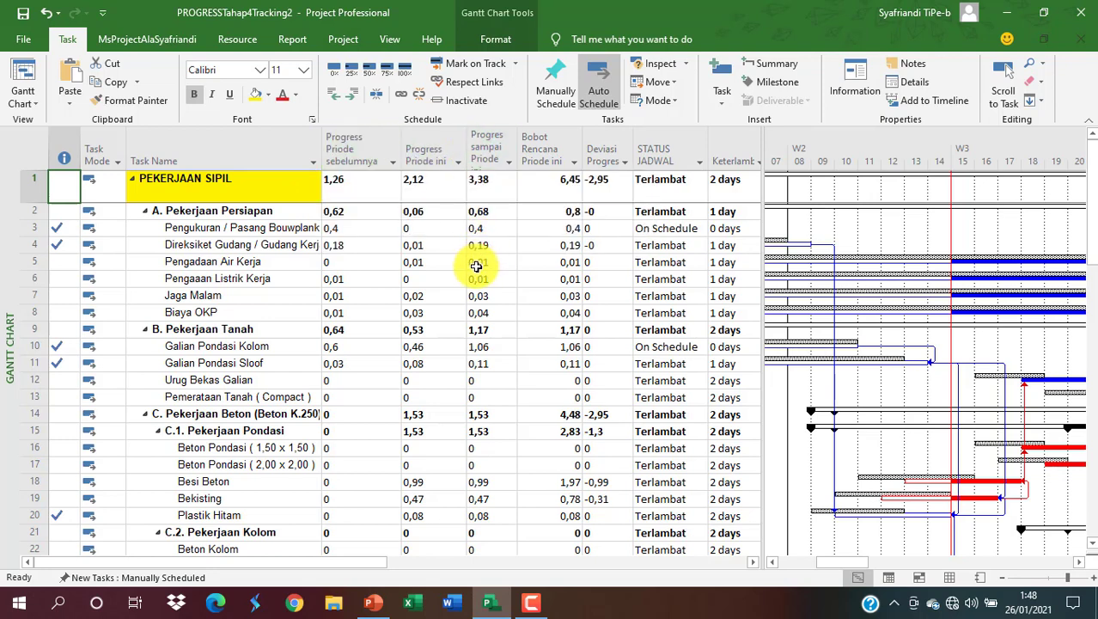
{"action": "left_click", "coordinate": [389, 39]}
{"action": "left_click", "coordinate": [440, 95]}
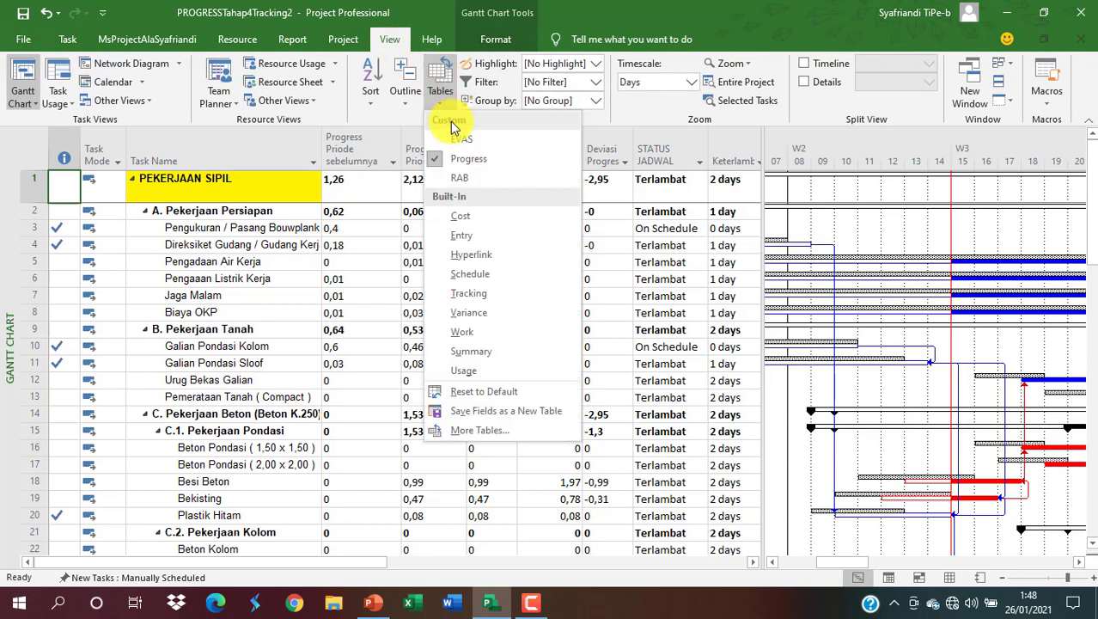
{"action": "left_click", "coordinate": [464, 179]}
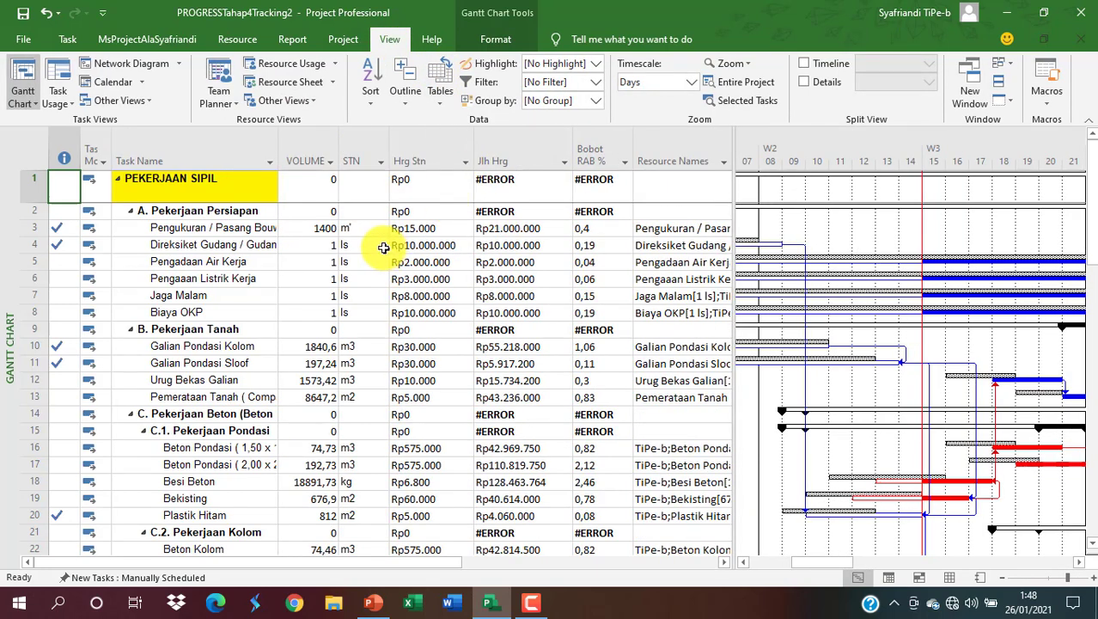
- Recalculate the project to refresh the Jlh Hrg and Bobot RAB % values in the RAB table
{"action": "left_click", "coordinate": [325, 347]}
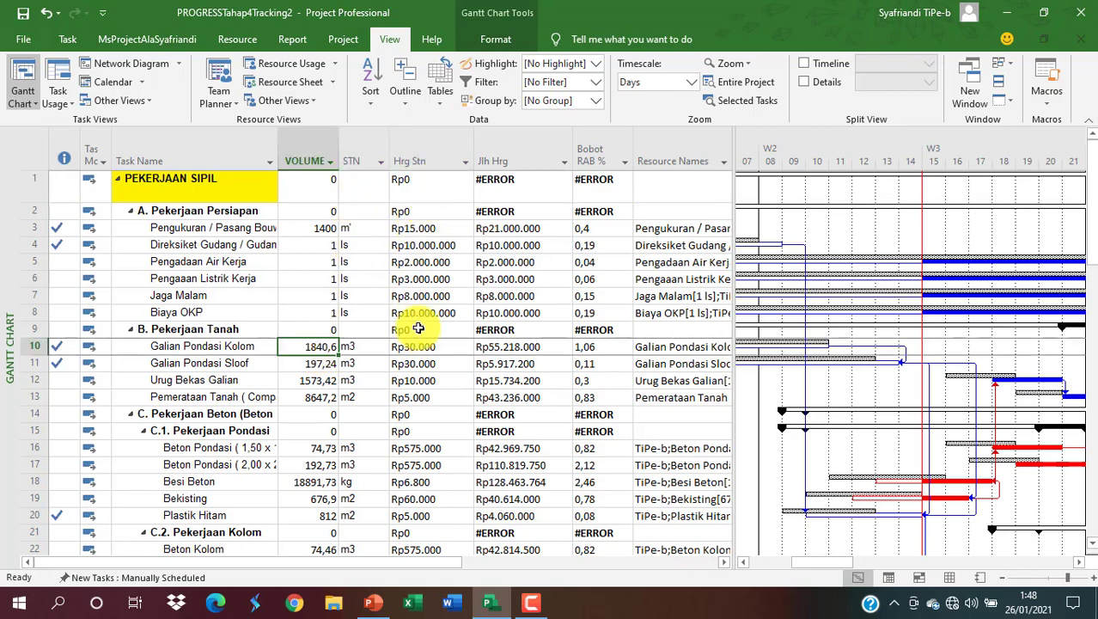
{"action": "left_click", "coordinate": [339, 45]}
{"action": "left_click", "coordinate": [457, 86]}
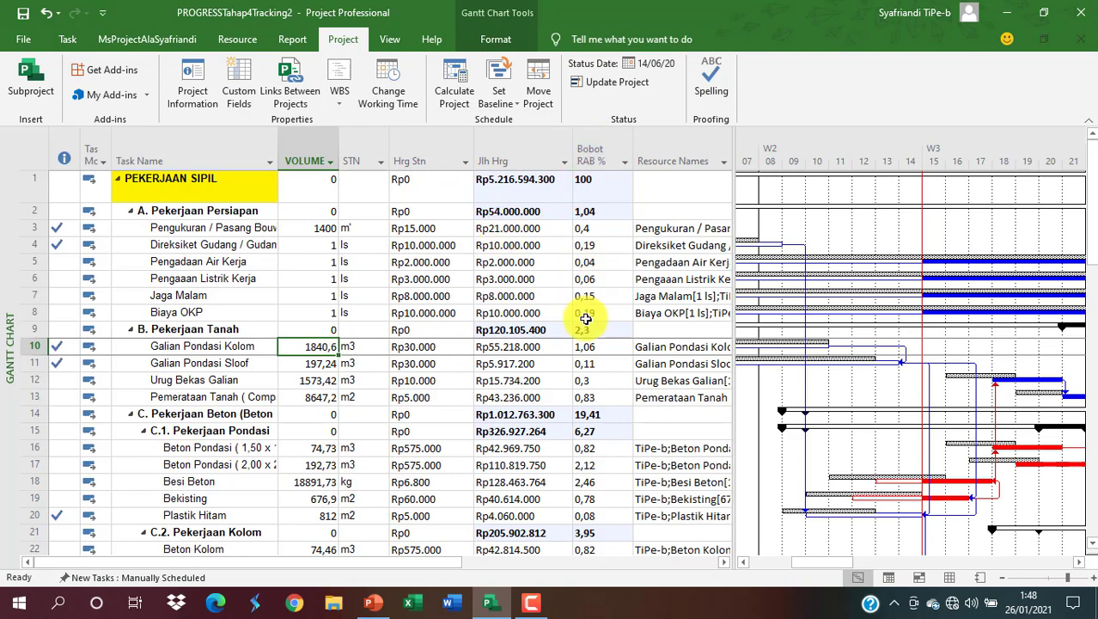
- Apply the custom Progress table to the Gantt Chart view
{"action": "left_click", "coordinate": [388, 40]}
{"action": "left_click", "coordinate": [440, 90]}
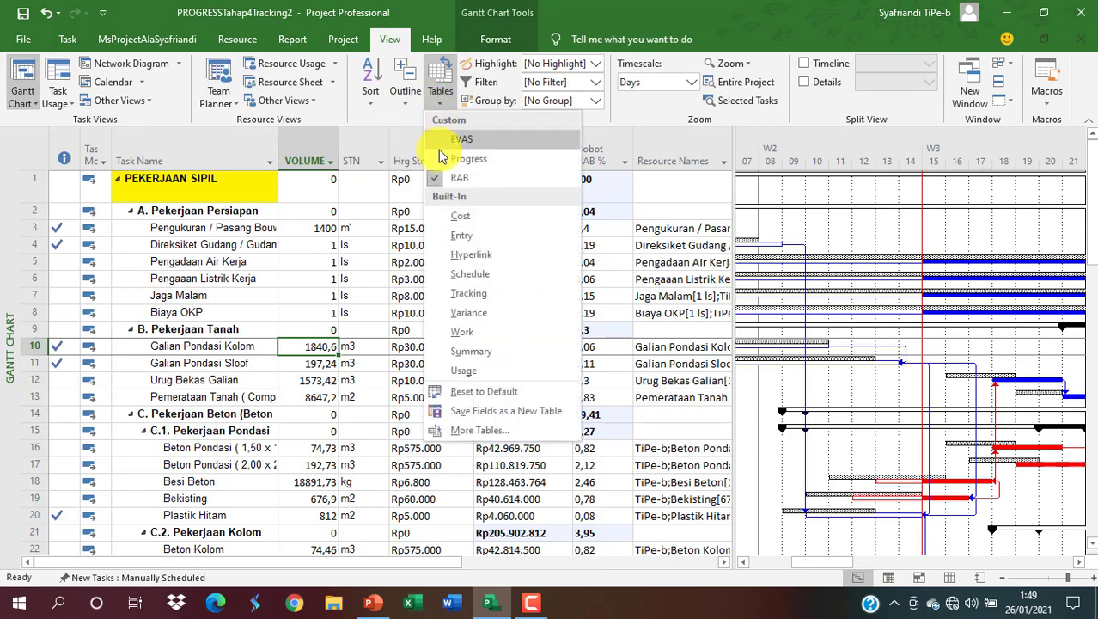
{"action": "left_click", "coordinate": [439, 156]}
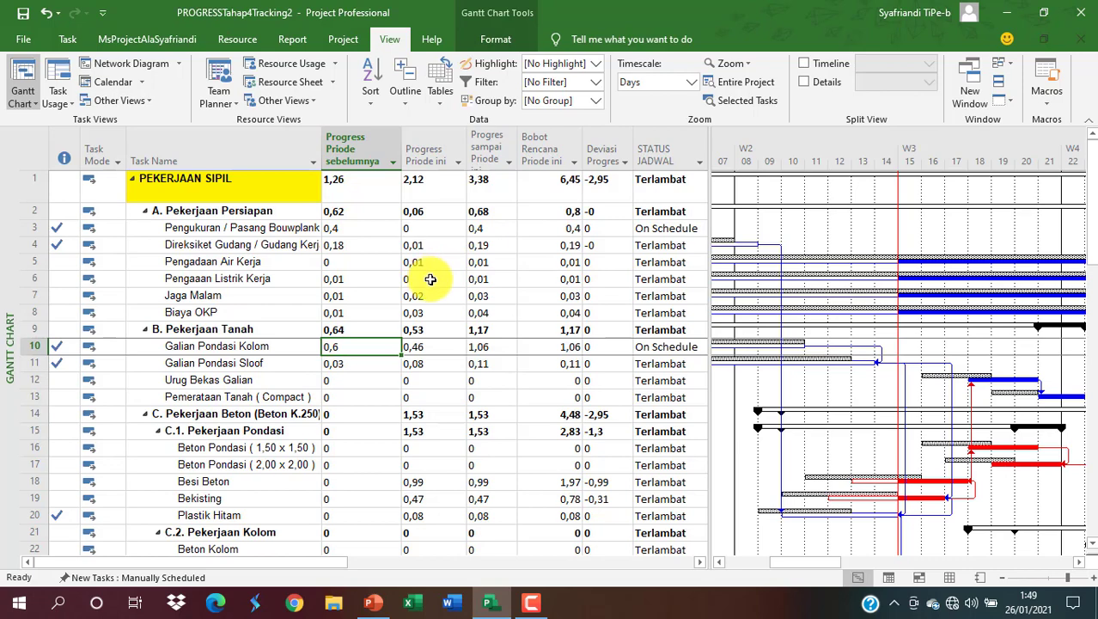
- Examine the progress columns and compare the tasks' Gantt bars with the status date line
{"action": "scroll", "coordinate": [430, 279], "scroll_direction": "down", "scroll_amount": 1}
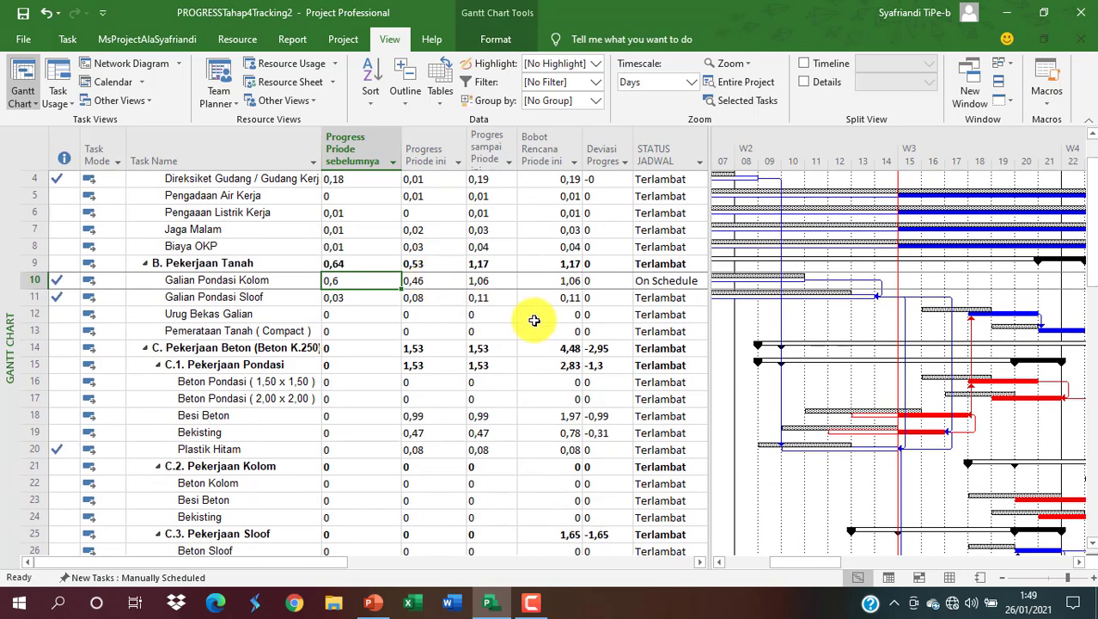
{"action": "scroll", "coordinate": [865, 232], "scroll_direction": "up", "scroll_amount": 1}
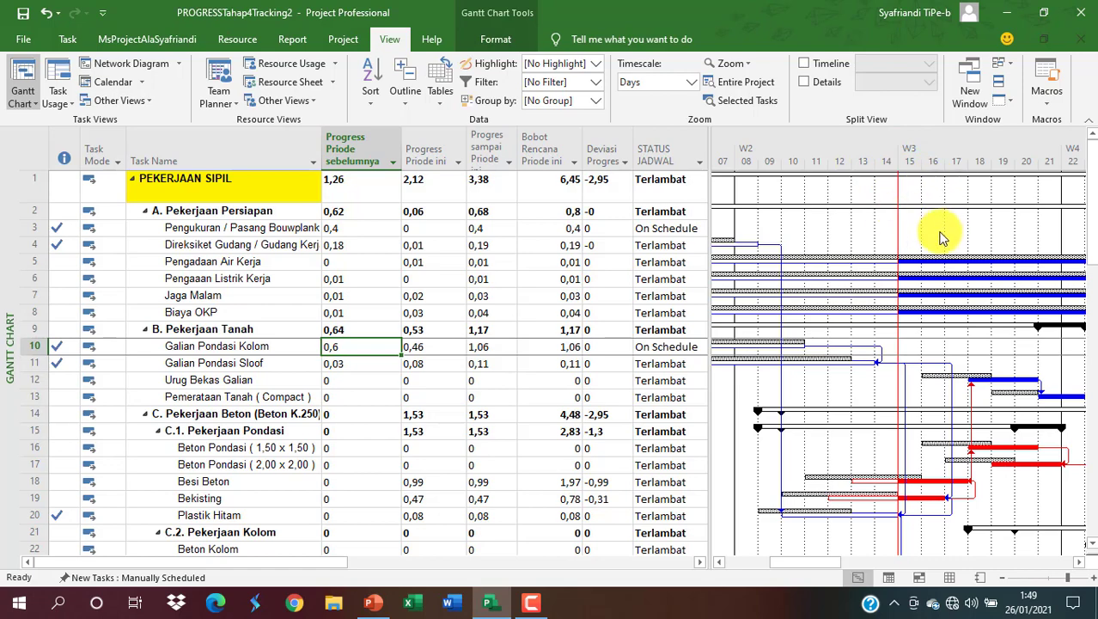
{"action": "scroll", "coordinate": [885, 316], "scroll_direction": "down", "scroll_amount": 1}
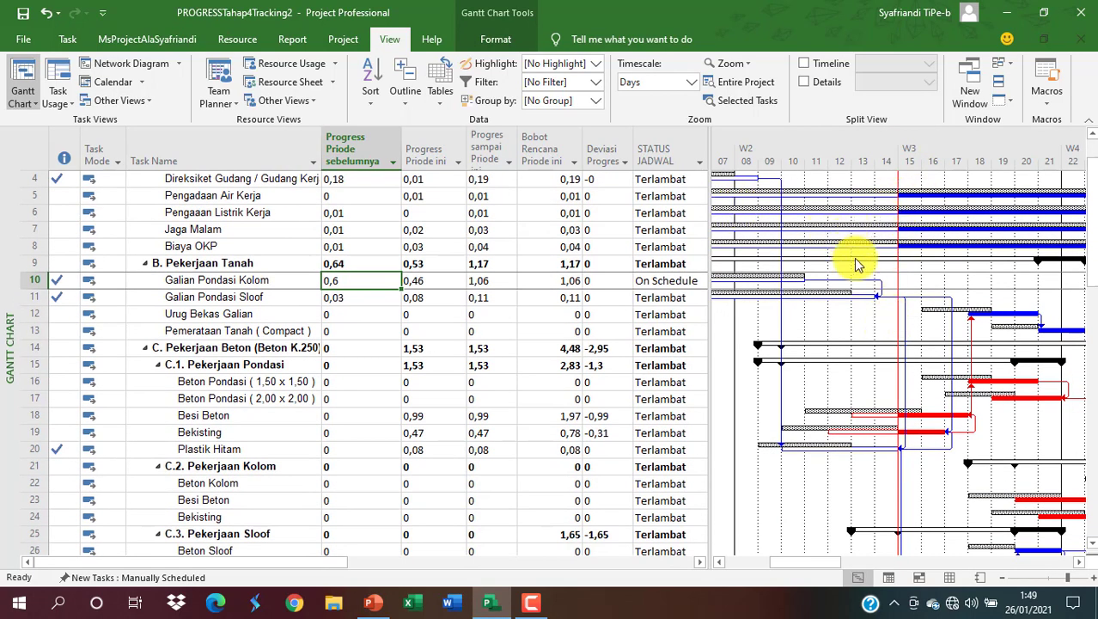
{"action": "scroll", "coordinate": [877, 426], "scroll_direction": "down", "scroll_amount": 2}
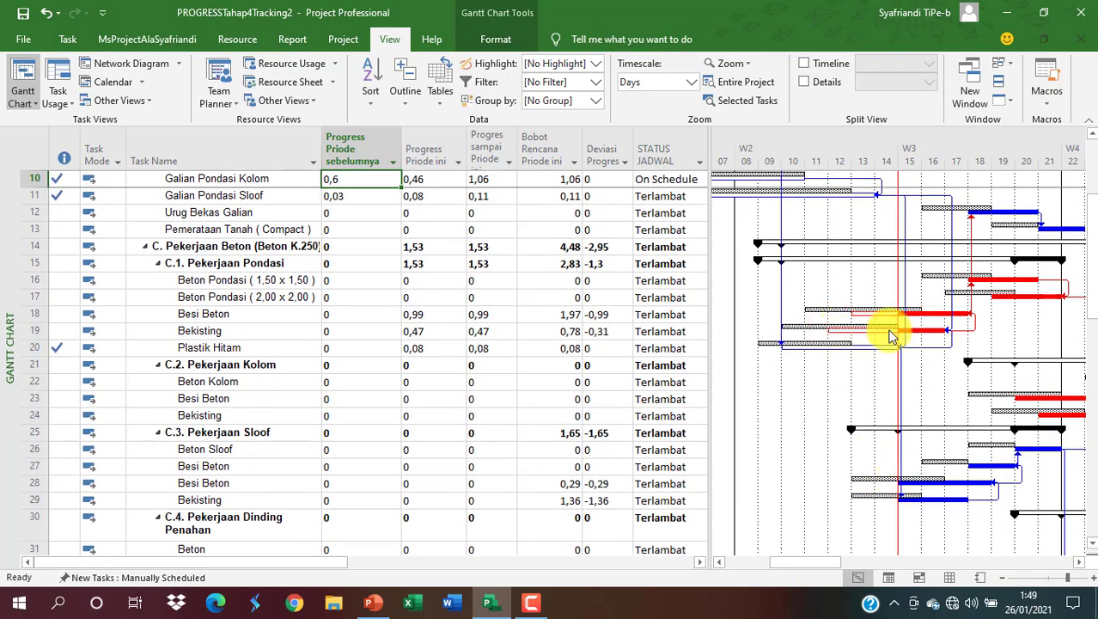
{"action": "scroll", "coordinate": [889, 334], "scroll_direction": "up", "scroll_amount": 3}
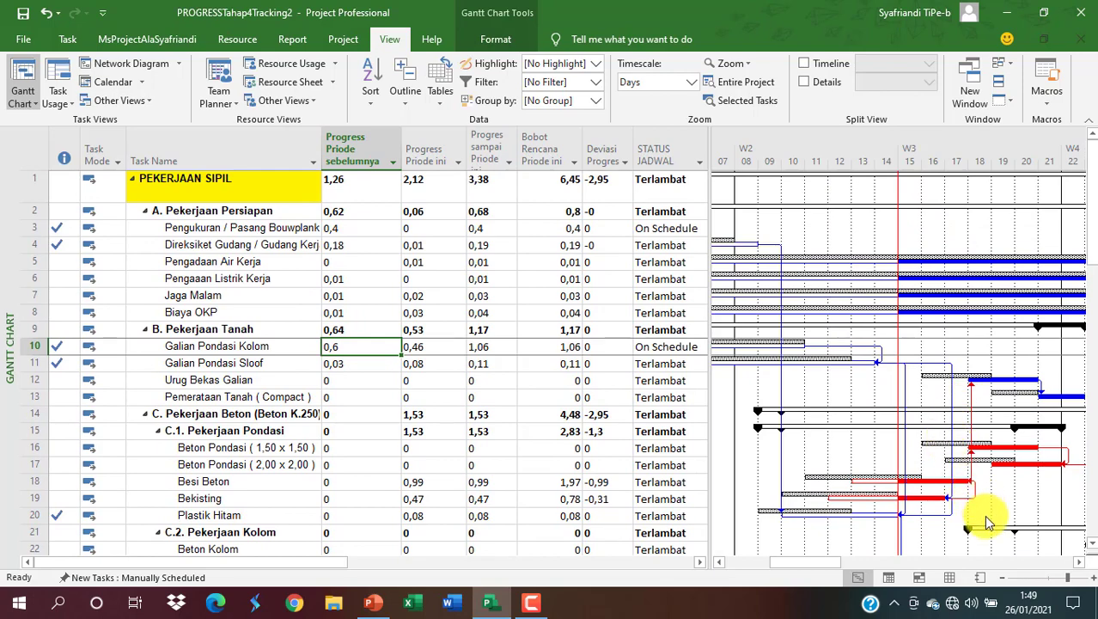
{"action": "scroll", "coordinate": [945, 421], "scroll_direction": "down", "scroll_amount": 3}
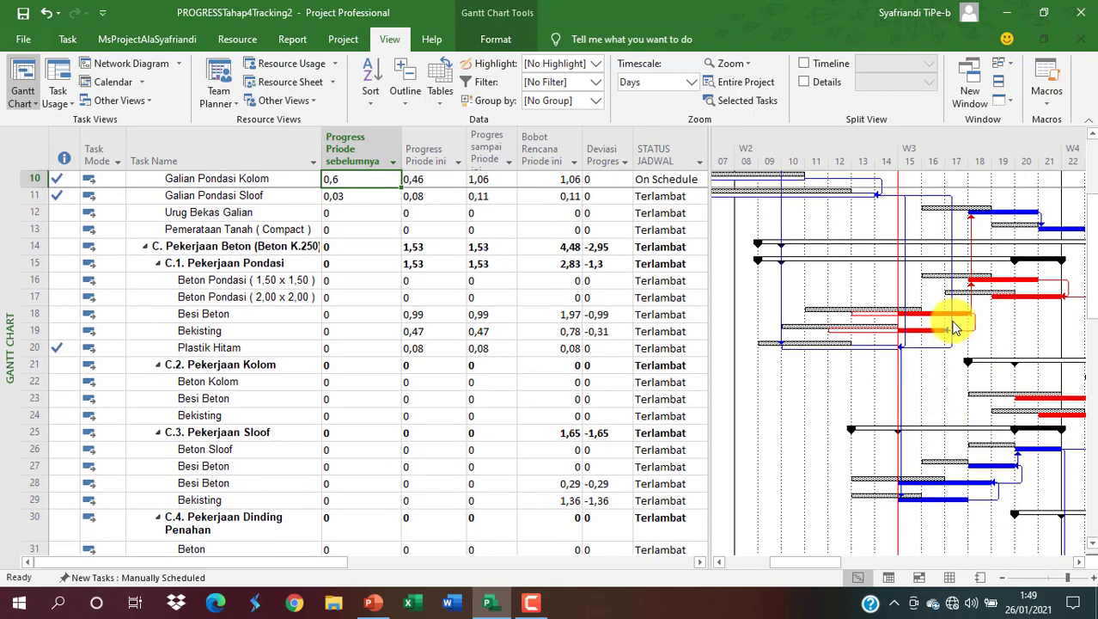
{"action": "scroll", "coordinate": [952, 333], "scroll_direction": "up", "scroll_amount": 1}
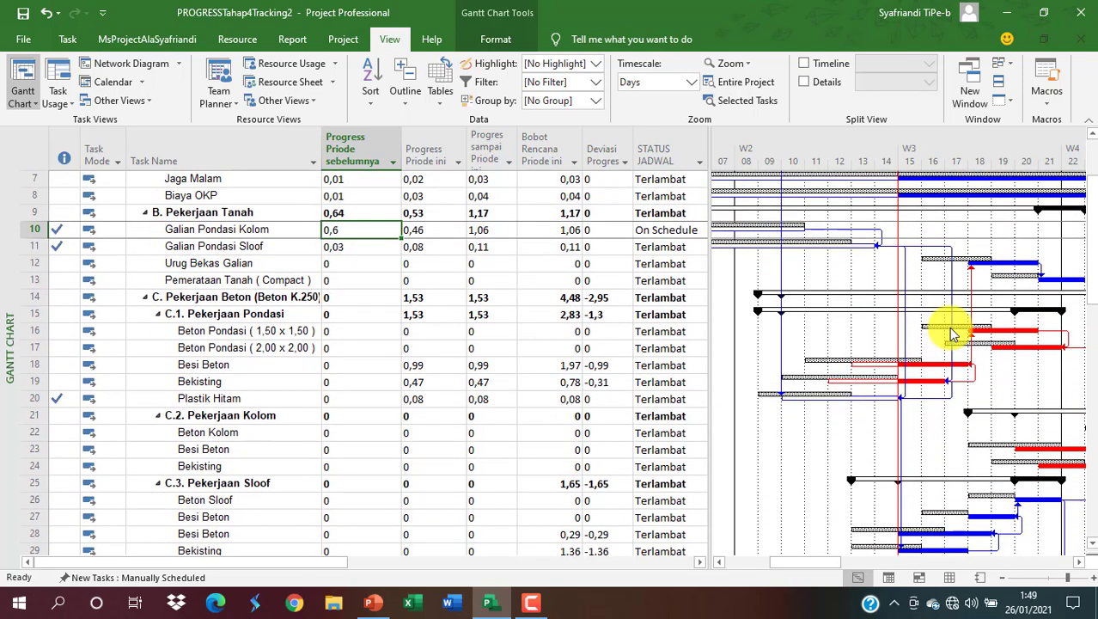
{"action": "scroll", "coordinate": [952, 333], "scroll_direction": "down", "scroll_amount": 1}
{"action": "scroll", "coordinate": [952, 333], "scroll_direction": "up", "scroll_amount": 2}
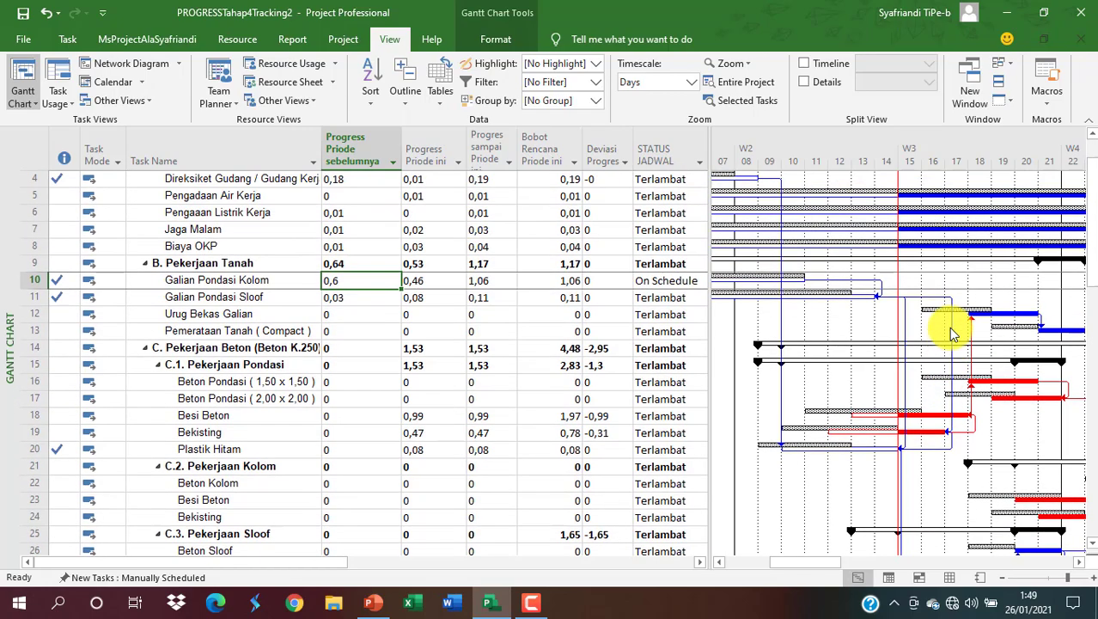
- Check the planned weight, current progress and cumulative progress of the Besi Beton task under C.1. Pekerjaan Pondasi
{"action": "left_click", "coordinate": [277, 415]}
{"action": "scroll", "coordinate": [277, 415], "scroll_direction": "down", "scroll_amount": 3}
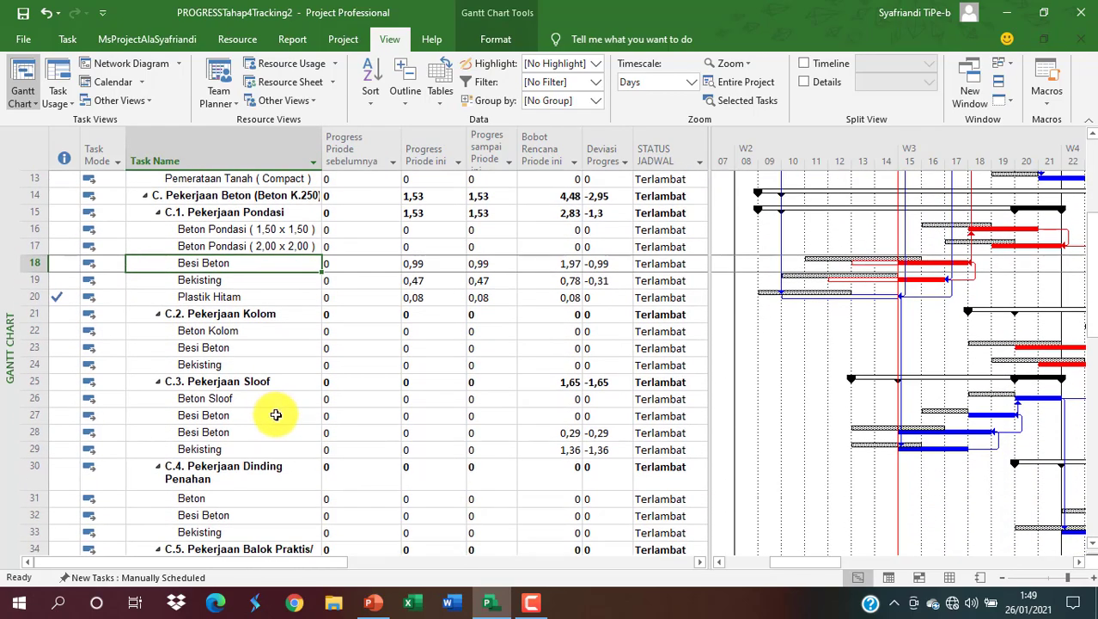
{"action": "scroll", "coordinate": [277, 415], "scroll_direction": "down", "scroll_amount": 1}
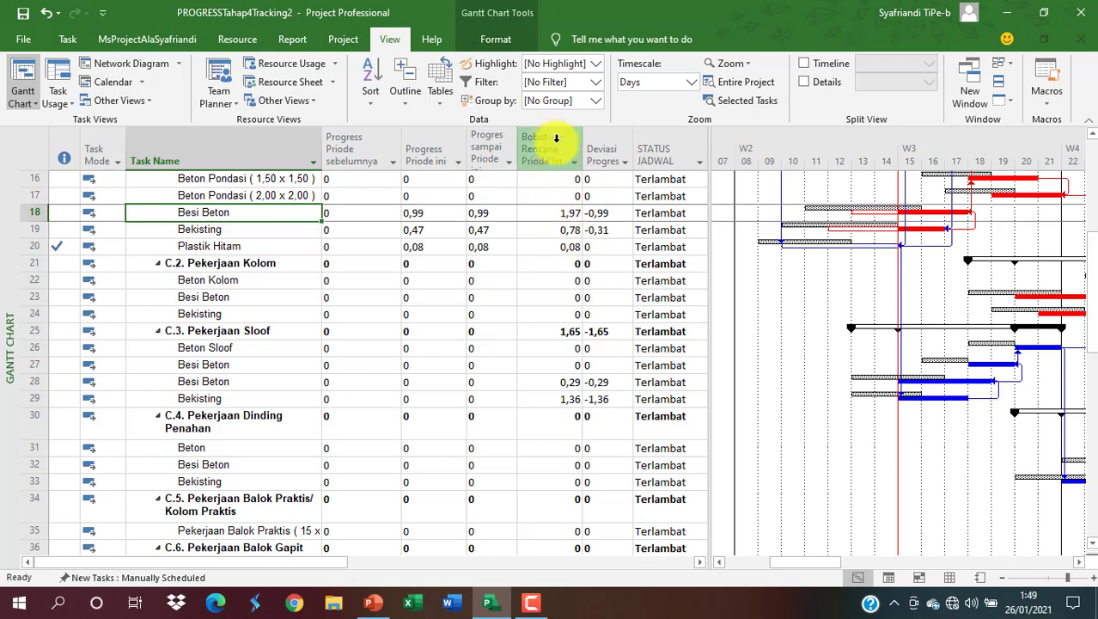
{"action": "left_click", "coordinate": [547, 213]}
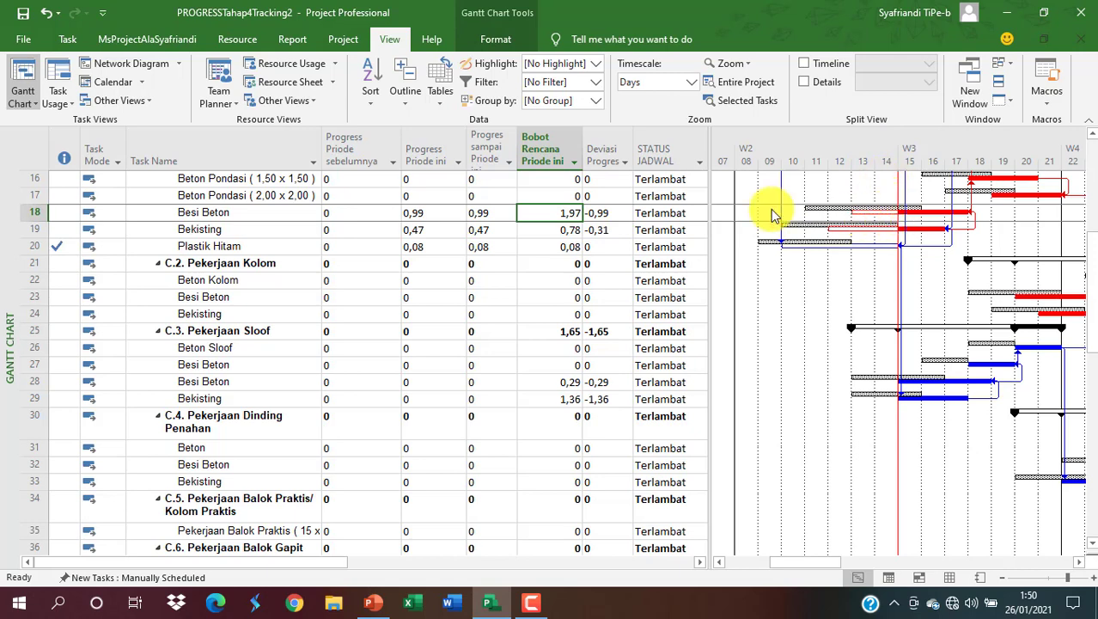
{"action": "left_click", "coordinate": [448, 213]}
{"action": "left_click", "coordinate": [508, 209]}
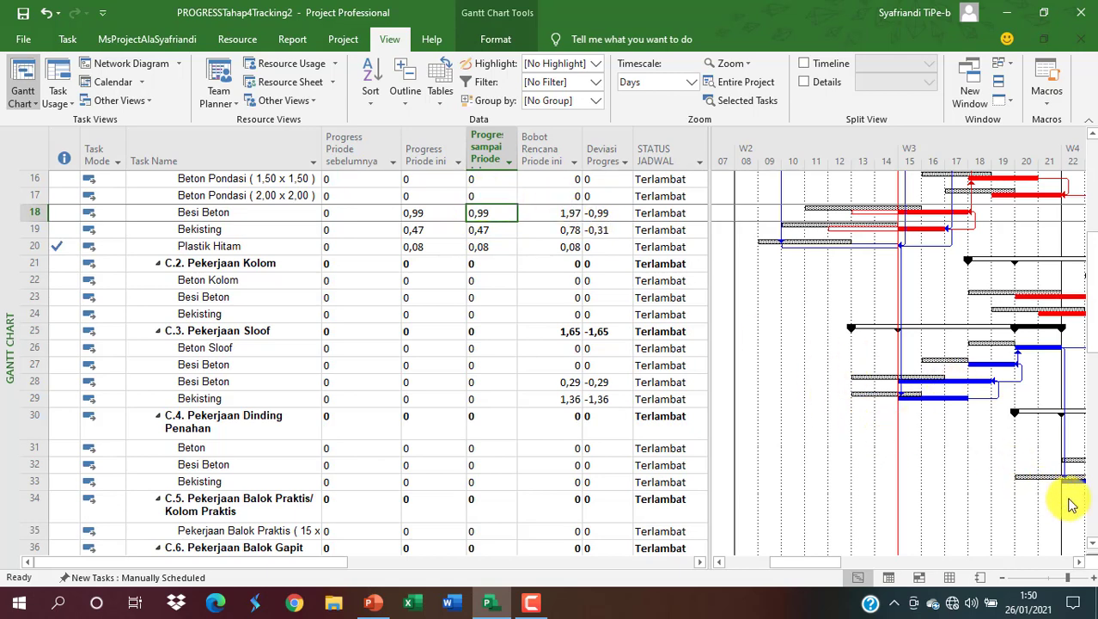
- Split the window below the Gantt Chart and show the Task Usage view in the lower pane
{"action": "left_click_drag", "start_coordinate": [1094, 550], "coordinate": [1082, 249]}
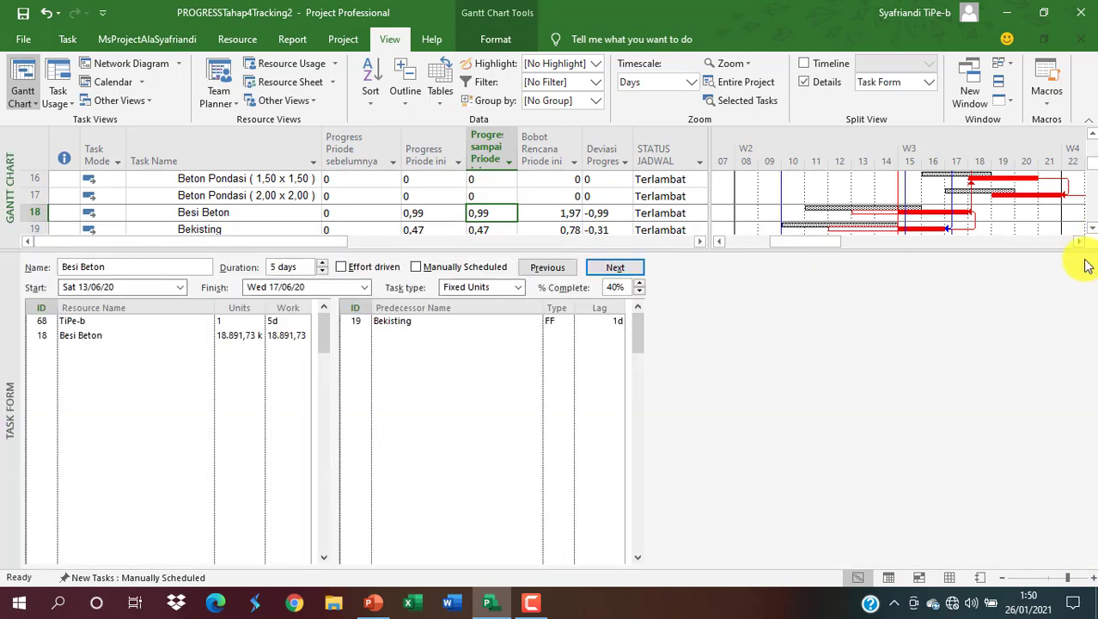
{"action": "right_click", "coordinate": [15, 410]}
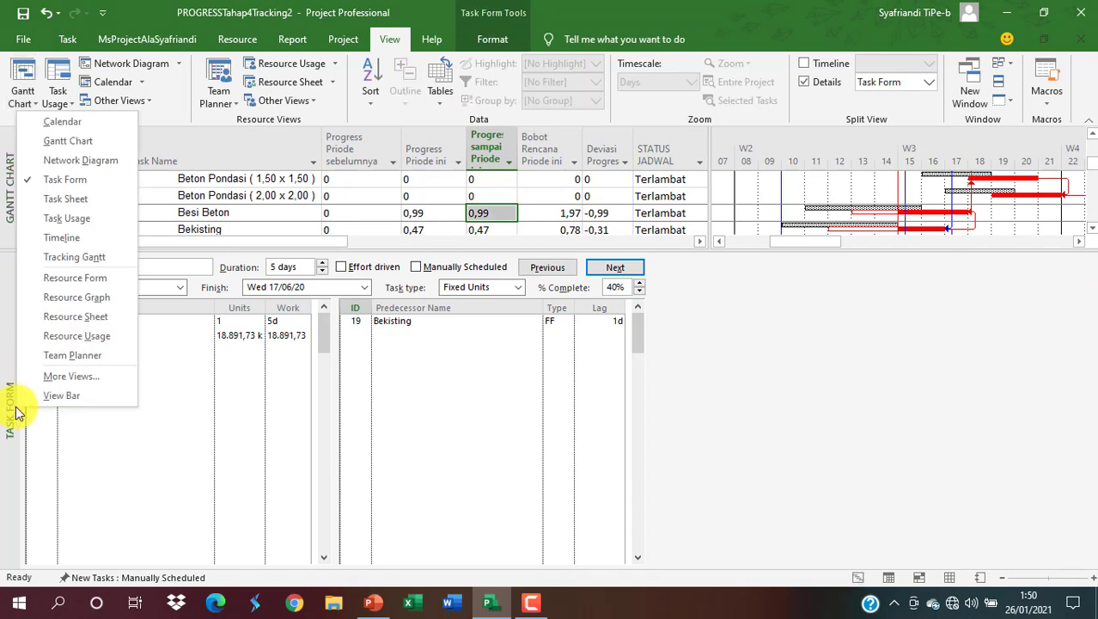
{"action": "left_click", "coordinate": [68, 217]}
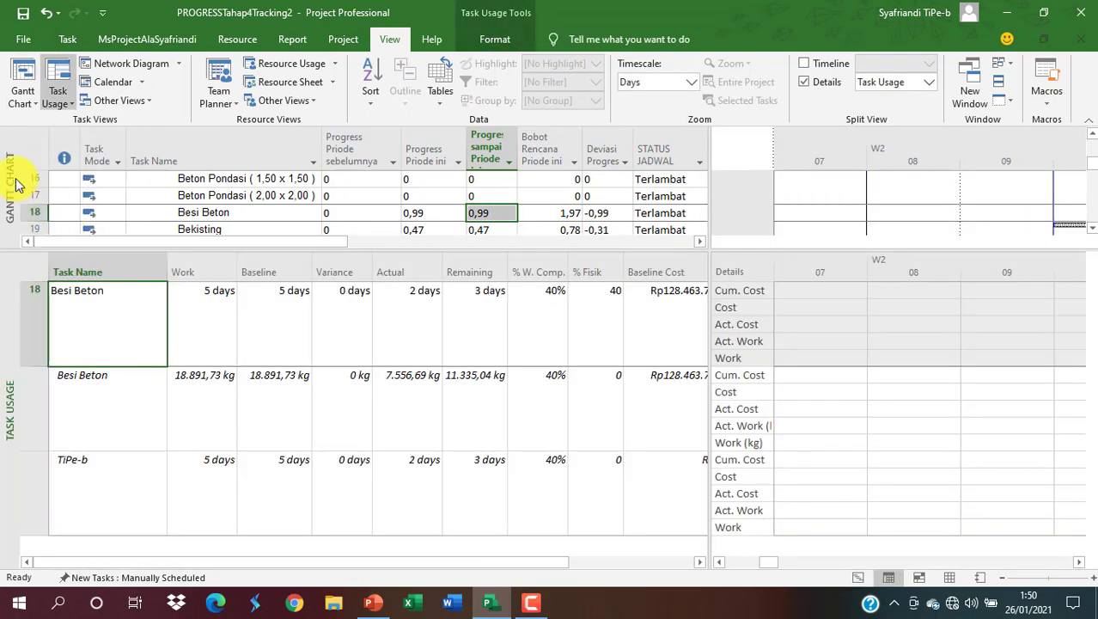
- Review Besi Beton's baseline work and current progress, and bring the timescale to that task's dates
{"action": "left_click", "coordinate": [230, 213]}
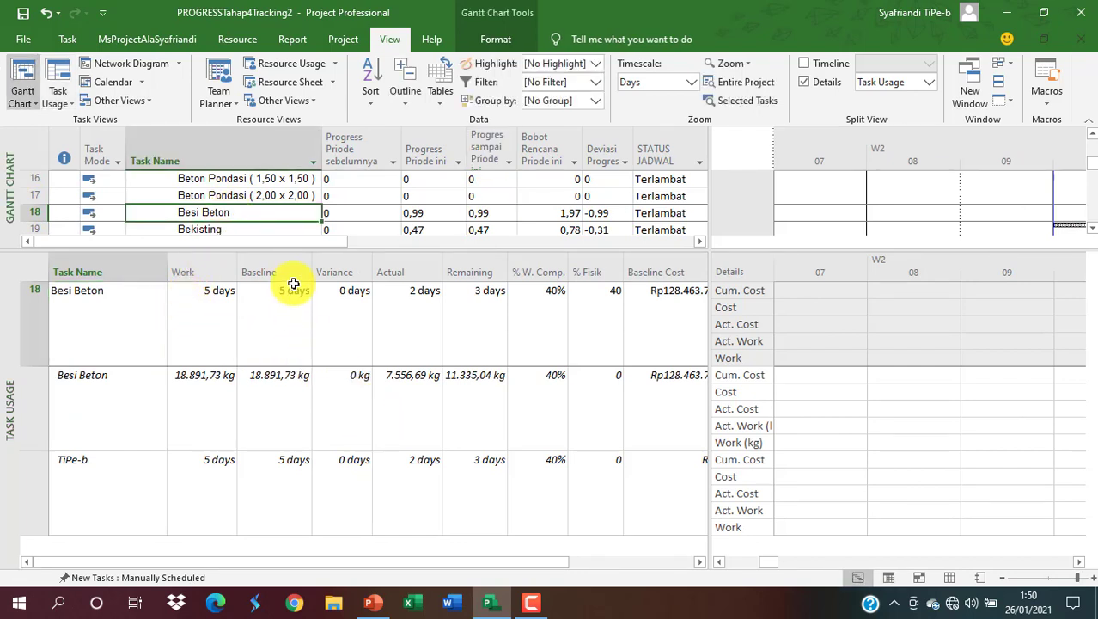
{"action": "left_click", "coordinate": [286, 400]}
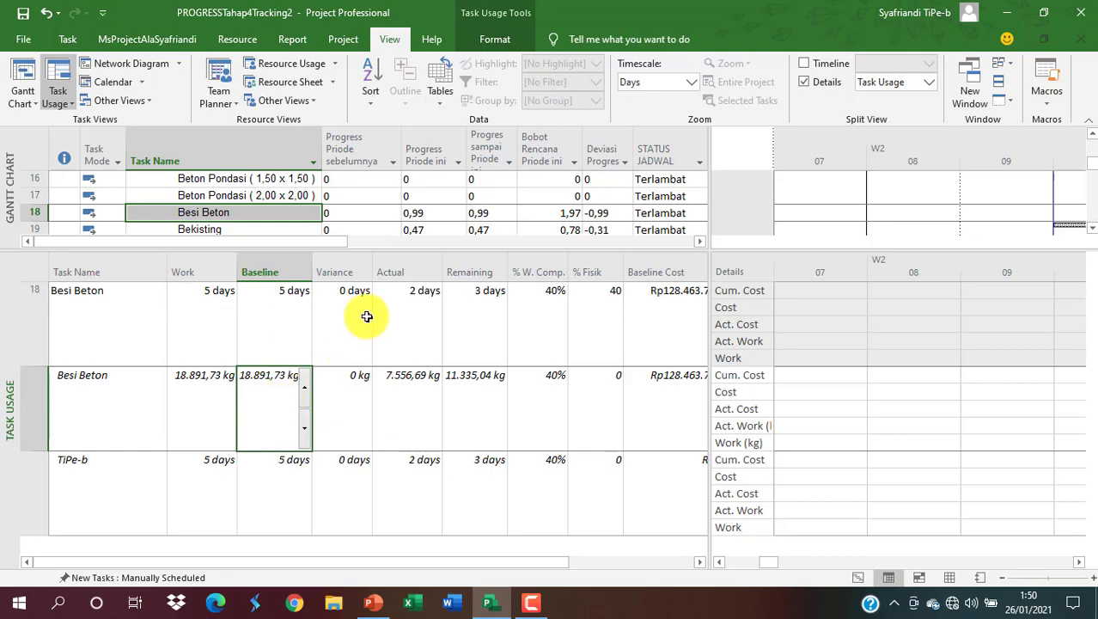
{"action": "left_click", "coordinate": [424, 217]}
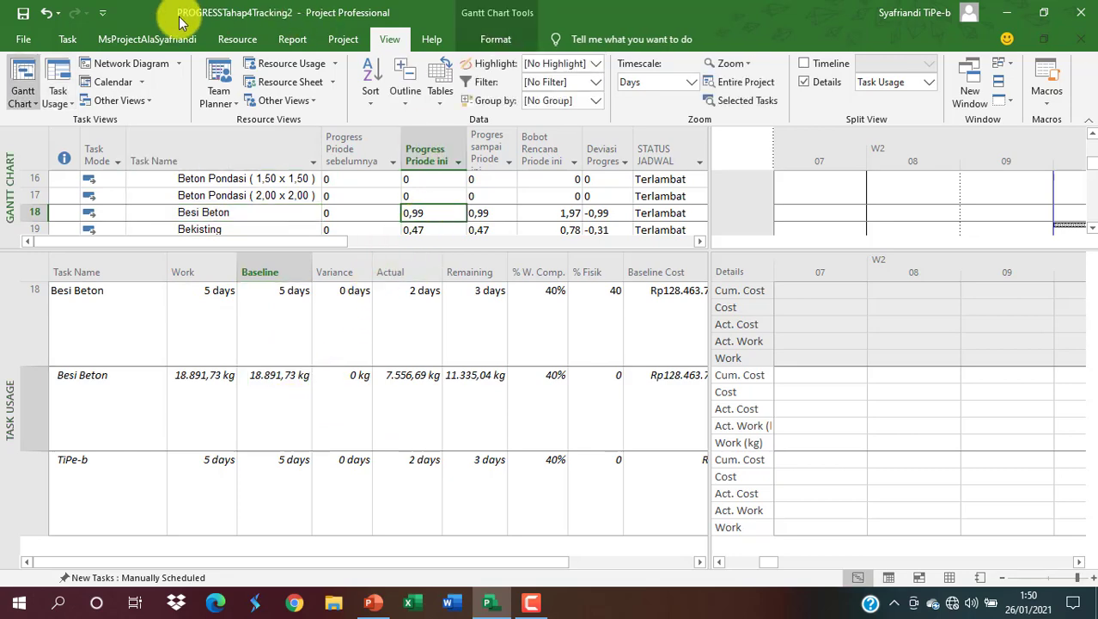
{"action": "left_click", "coordinate": [167, 36]}
{"action": "left_click", "coordinate": [831, 96]}
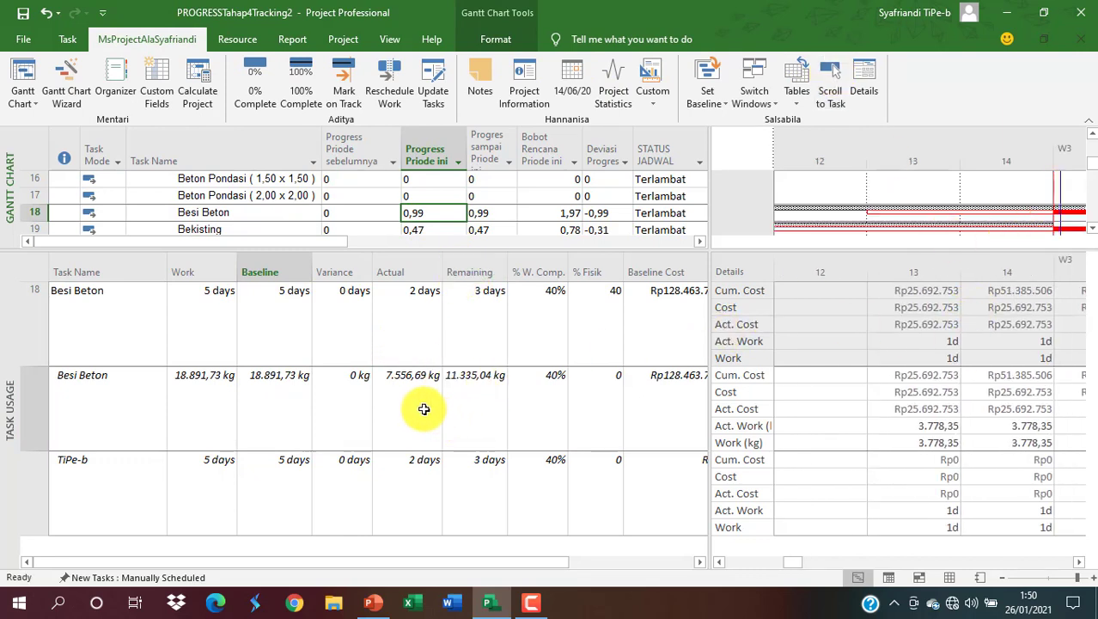
- Compare the Besi Beton resource's actual work with the task's current progress, and widen the table area to show the ACWP column
{"action": "left_click", "coordinate": [420, 411]}
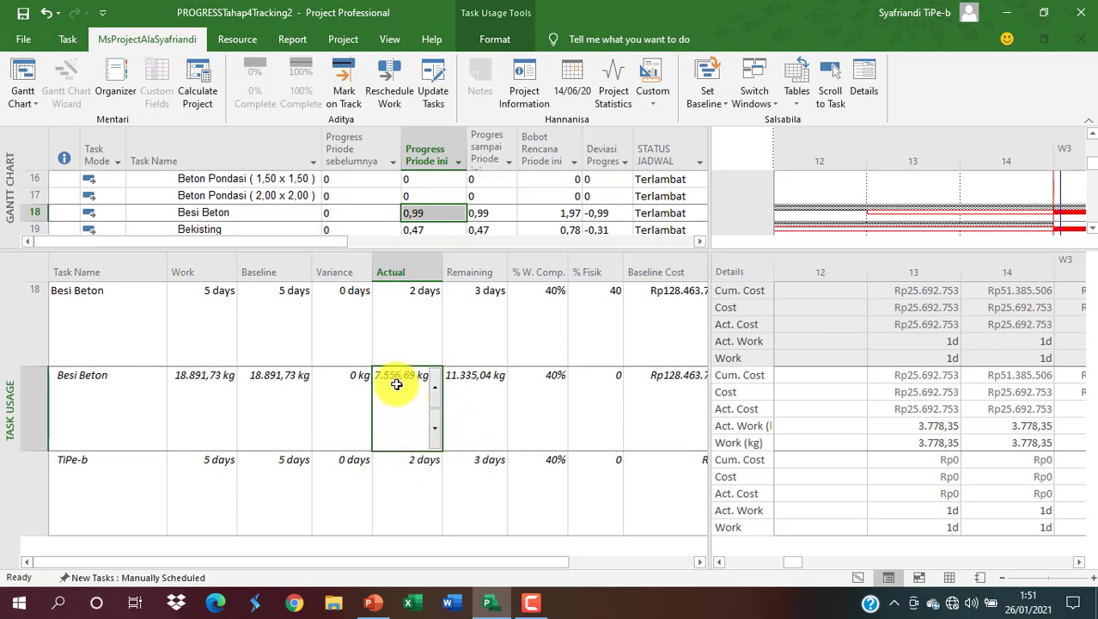
{"action": "left_click", "coordinate": [490, 416]}
{"action": "left_click", "coordinate": [428, 417]}
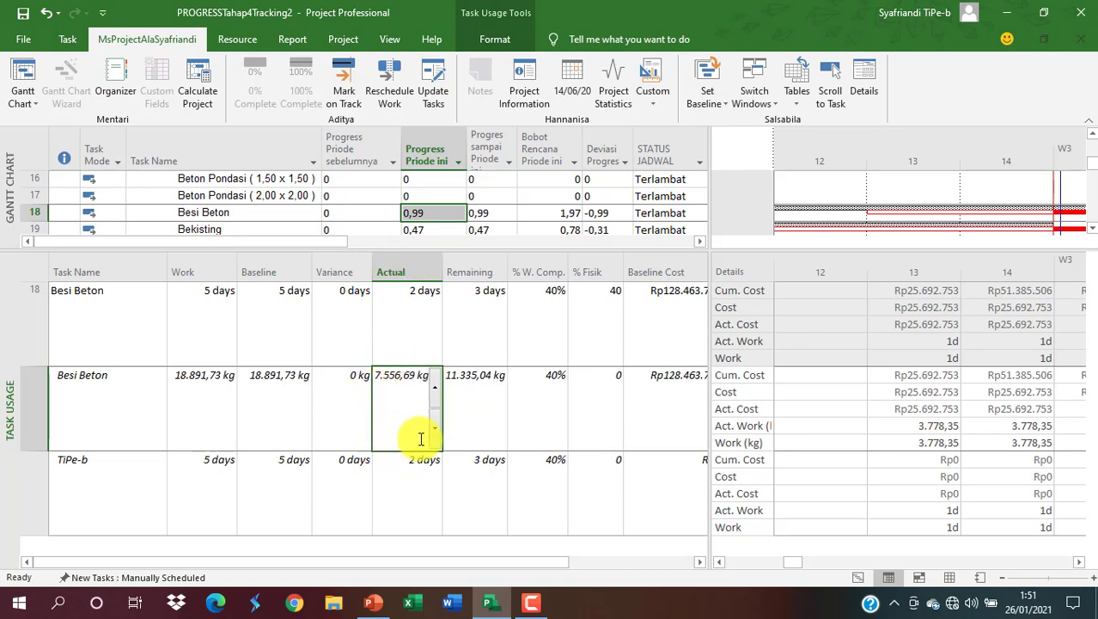
{"action": "left_click", "coordinate": [447, 212]}
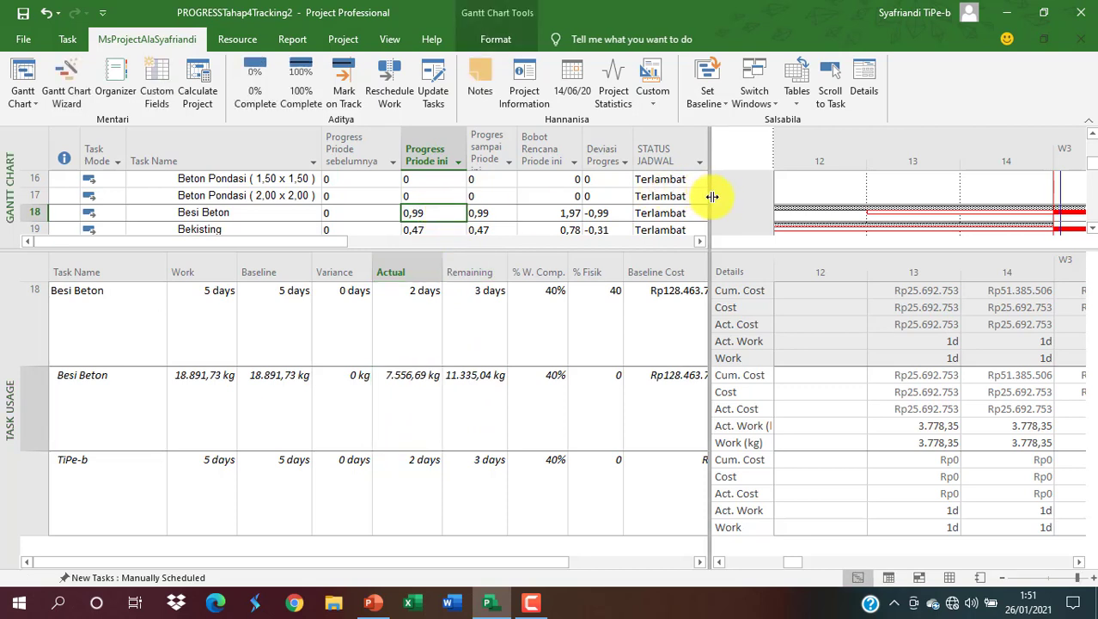
{"action": "left_click_drag", "start_coordinate": [710, 195], "coordinate": [893, 277]}
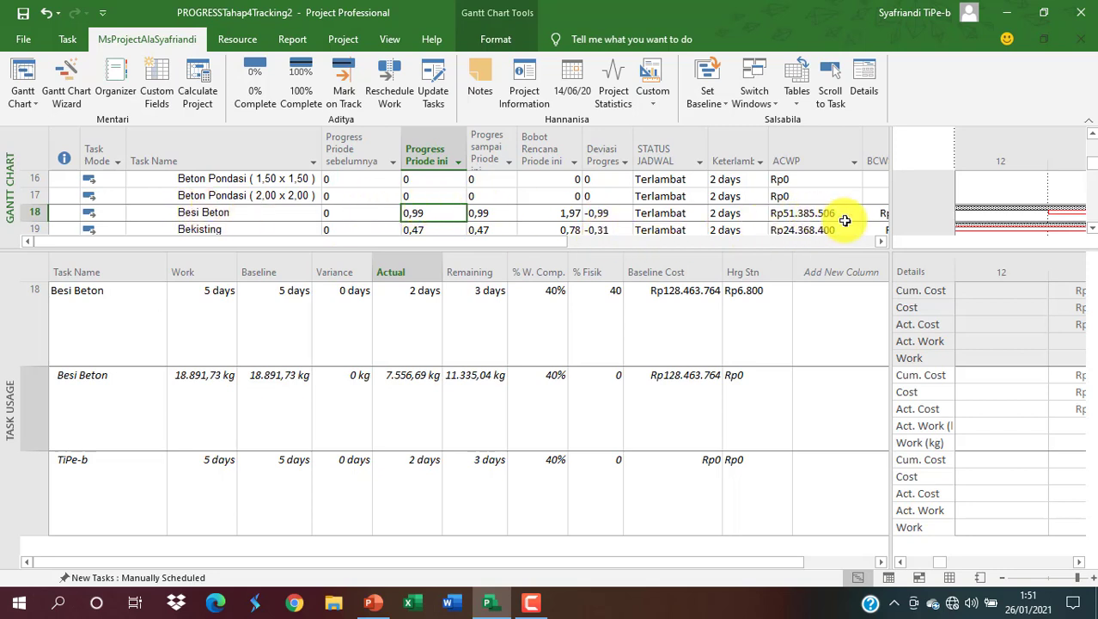
- Set the actual work of the Besi Beton resource assignment to 7400 kg in the Task Usage view
{"action": "left_click", "coordinate": [426, 423]}
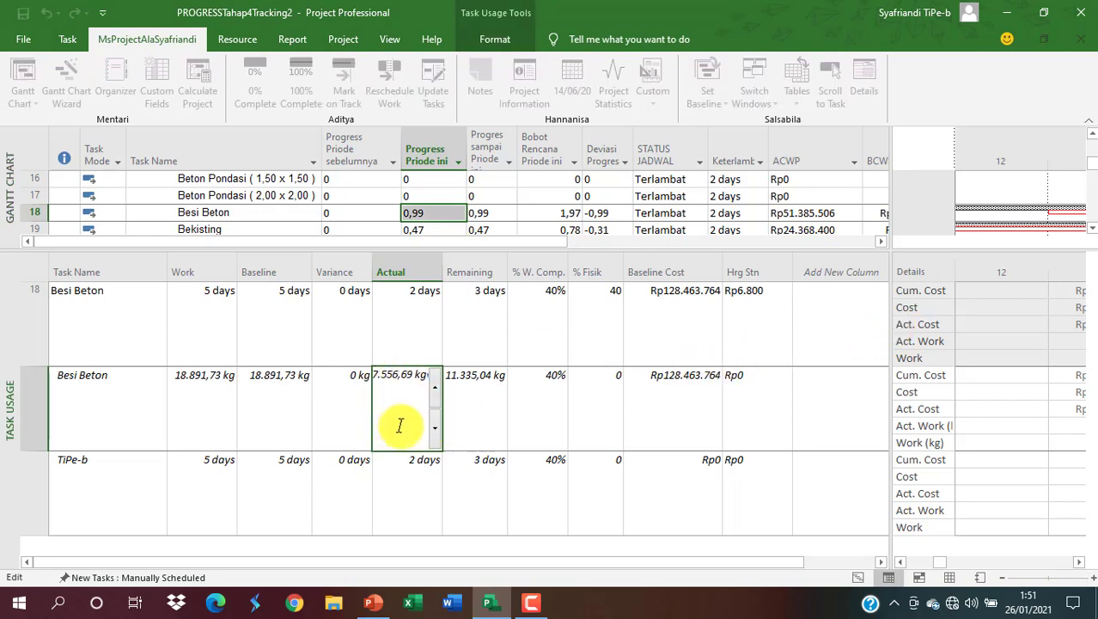
{"action": "type", "text": "40"}
{"action": "key", "text": "BackSpace"}
{"action": "key", "text": "BackSpace"}
{"action": "key", "text": "BackSpace"}
{"action": "key", "text": "BackSpace"}
{"action": "key", "text": "BackSpace"}
{"action": "key", "text": "BackSpace"}
{"action": "key", "text": "BackSpace"}
{"action": "key", "text": "BackSpace"}
{"action": "key", "text": "BackSpace"}
{"action": "key", "text": "BackSpace"}
{"action": "key", "text": "BackSpace"}
{"action": "key", "text": "BackSpace"}
{"action": "type", "text": "740"}
{"action": "type", "text": "0"}
{"action": "key", "text": "Return"}
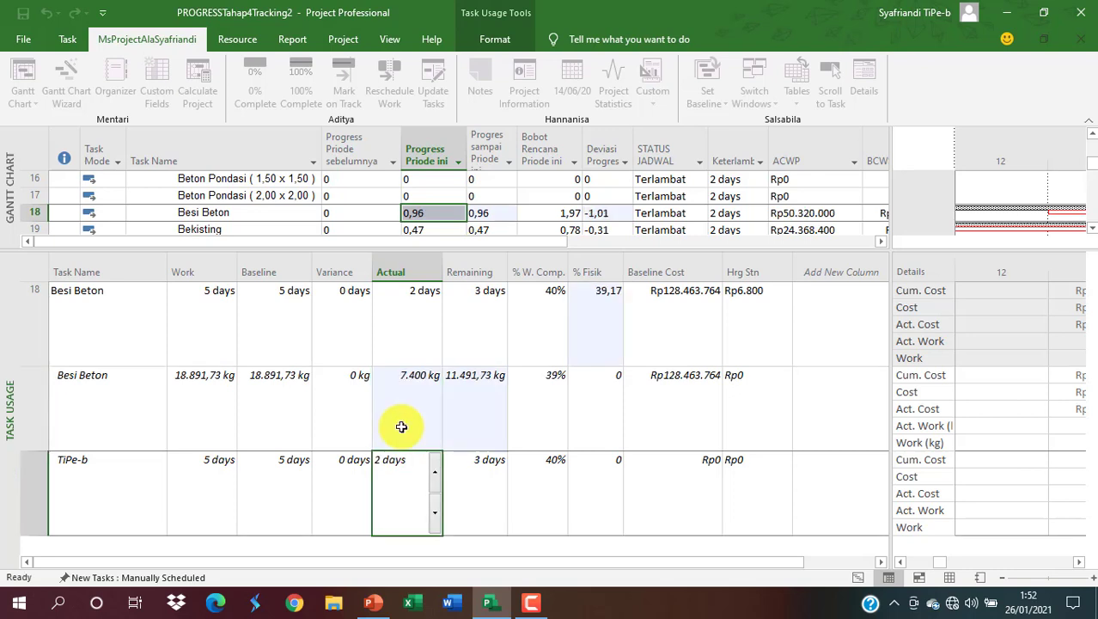
- Undo and redo the last actual work change to compare Besi Beton's progress and ACWP before and after it
{"action": "left_click", "coordinate": [406, 426]}
{"action": "left_click", "coordinate": [436, 216]}
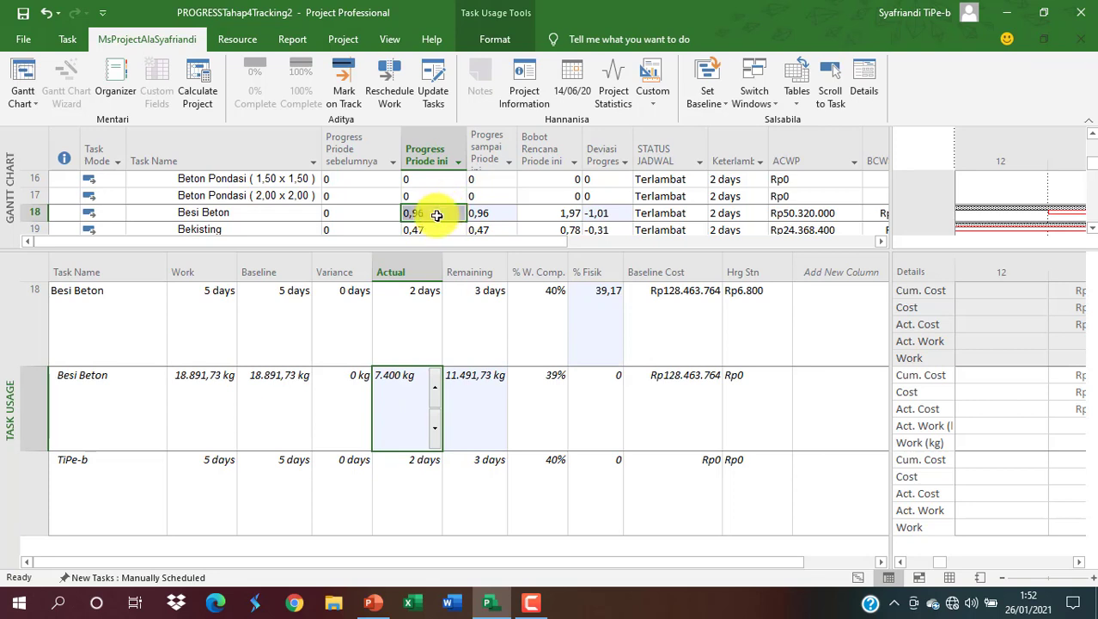
{"action": "key", "text": "ctrl+z"}
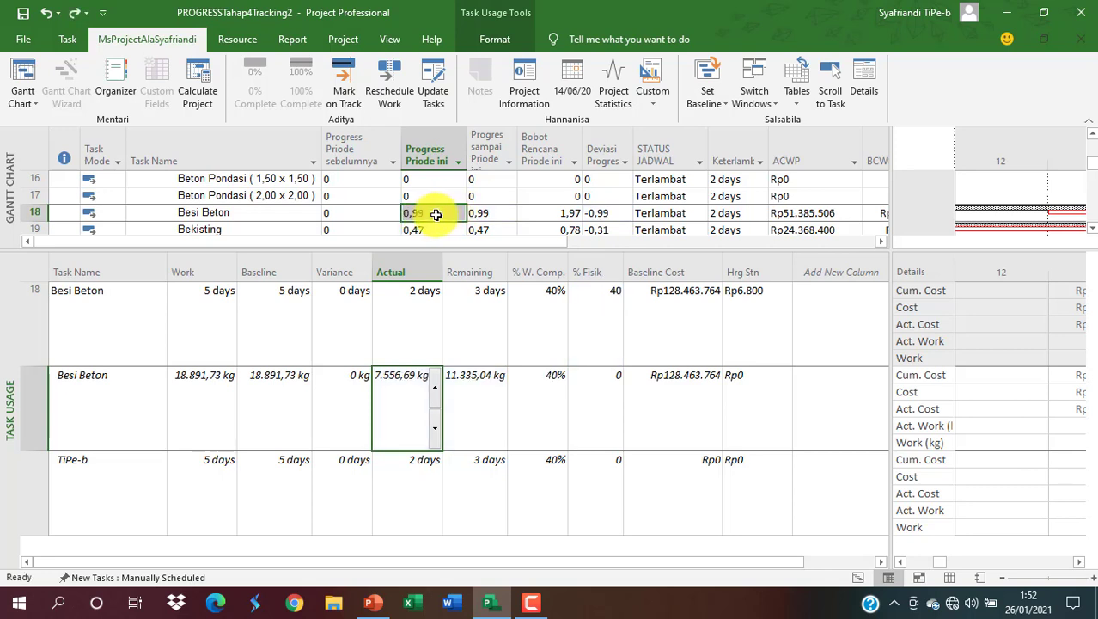
{"action": "key", "text": "ctrl+y"}
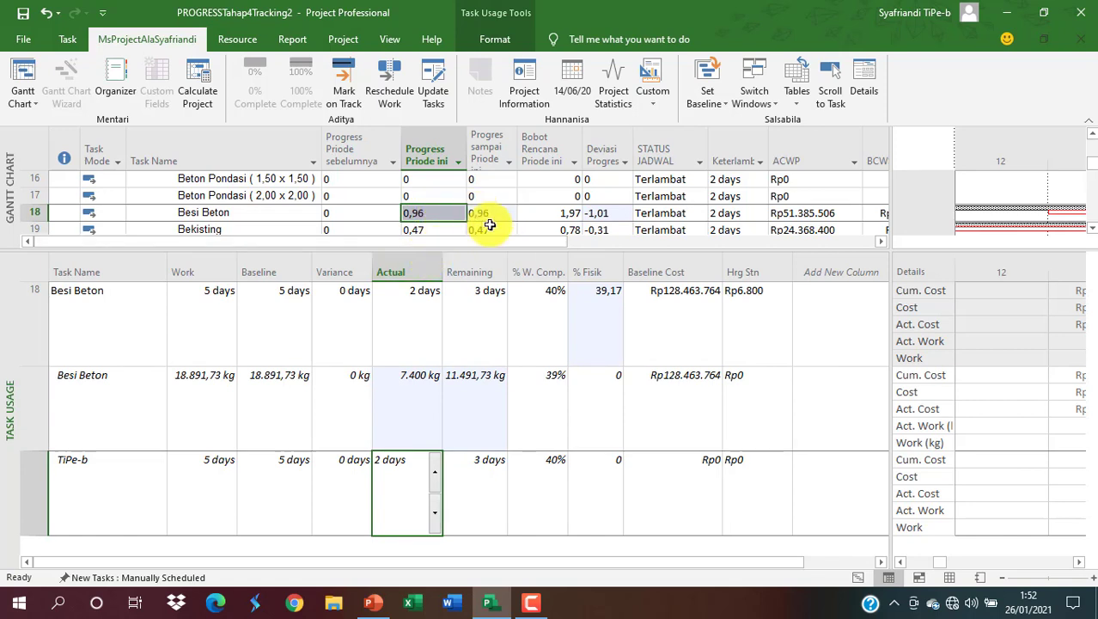
{"action": "left_click", "coordinate": [824, 214]}
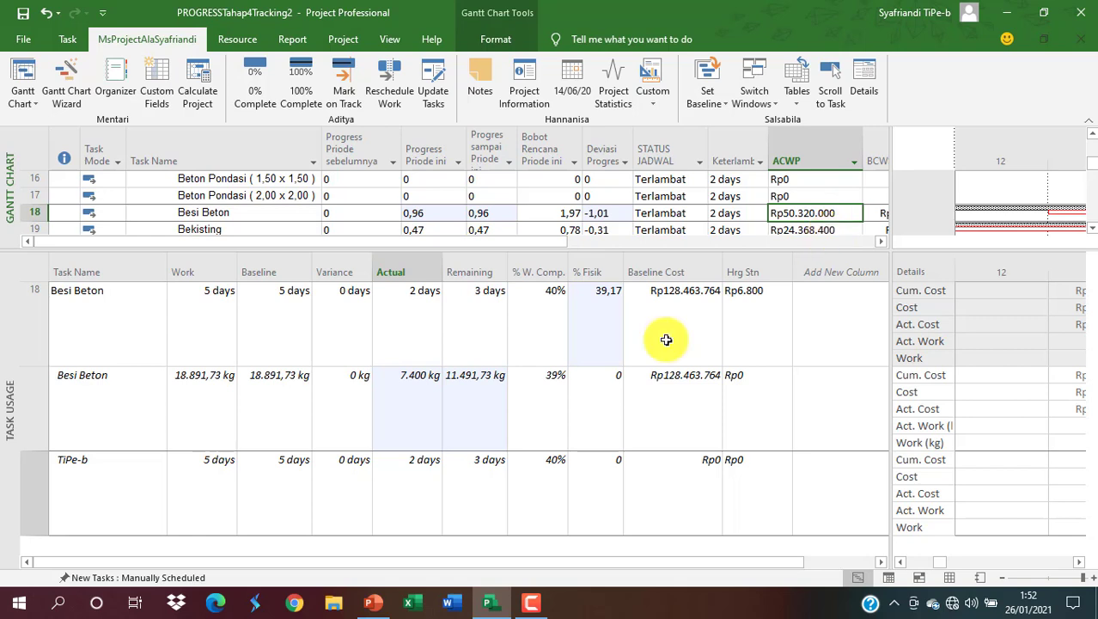
- Set the Besi Beton resource's actual work on day 14 to 4.021,68 kg in the Task Usage timescale
{"action": "left_click", "coordinate": [447, 408]}
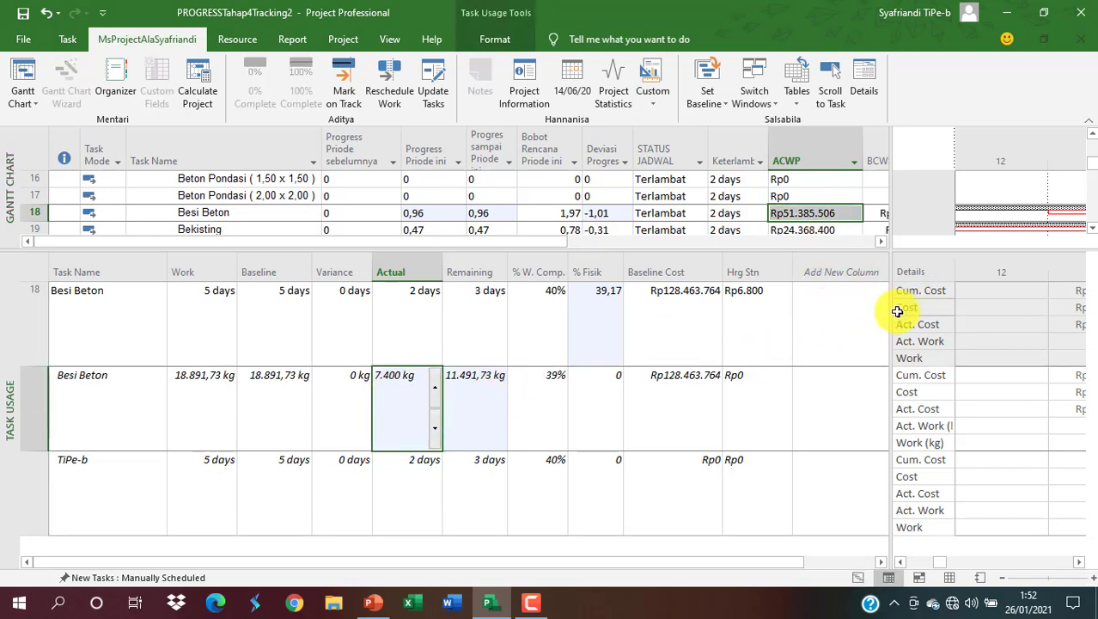
{"action": "left_click_drag", "start_coordinate": [891, 307], "coordinate": [591, 378]}
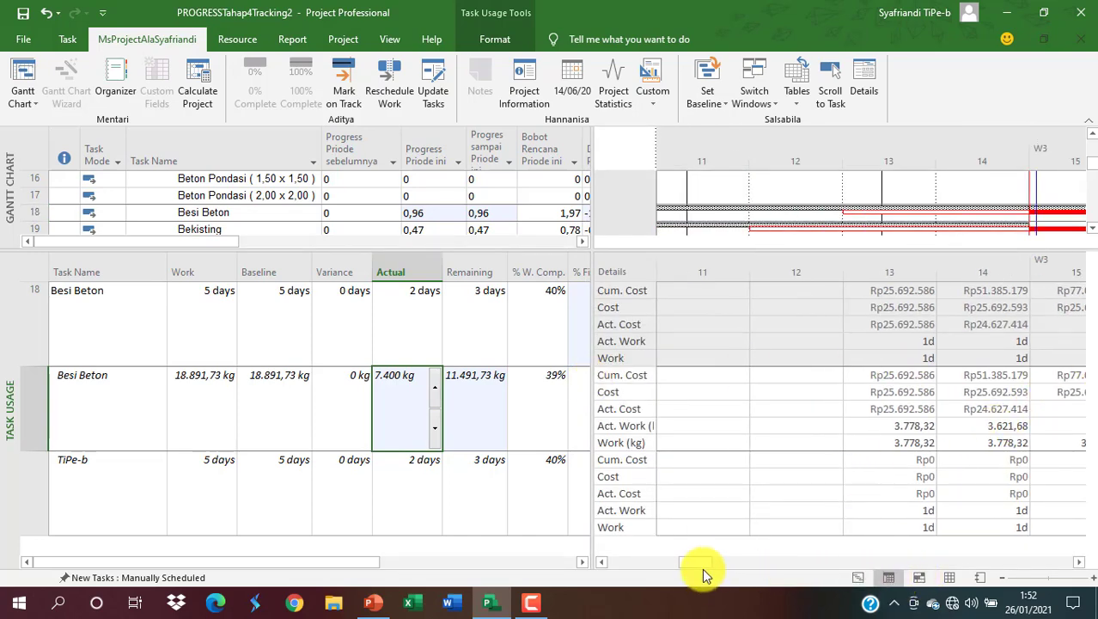
{"action": "mouse_move", "coordinate": [702, 558]}
{"action": "left_mouse_down"}
{"action": "mouse_move", "coordinate": [731, 560]}
{"action": "mouse_move", "coordinate": [701, 558]}
{"action": "mouse_move", "coordinate": [711, 561]}
{"action": "left_mouse_up"}
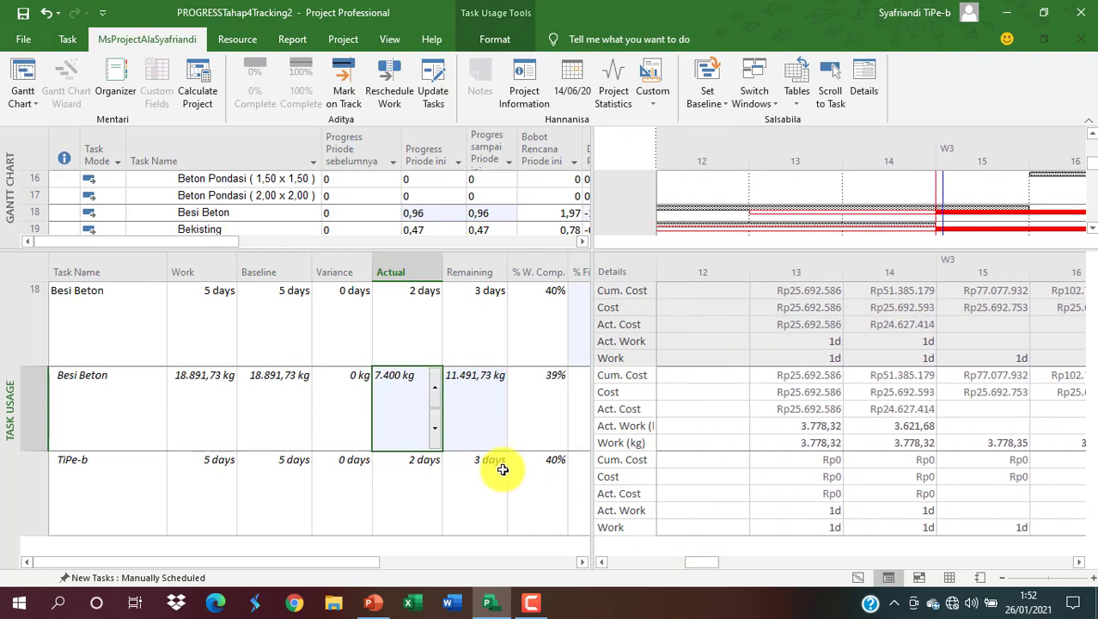
{"action": "left_click", "coordinate": [903, 426]}
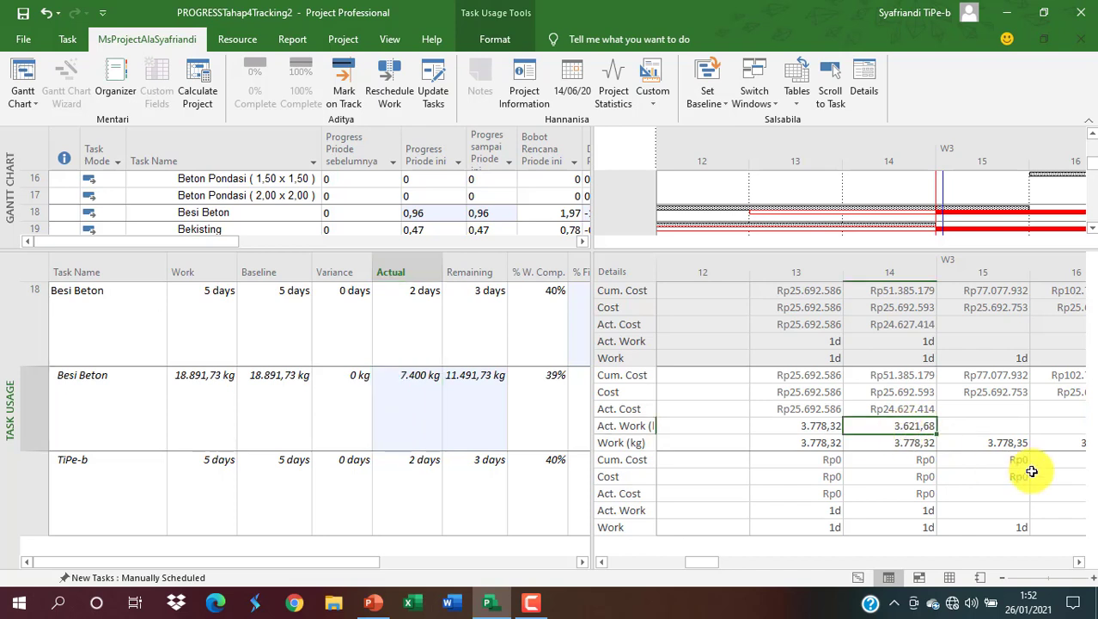
{"action": "key", "text": "F2"}
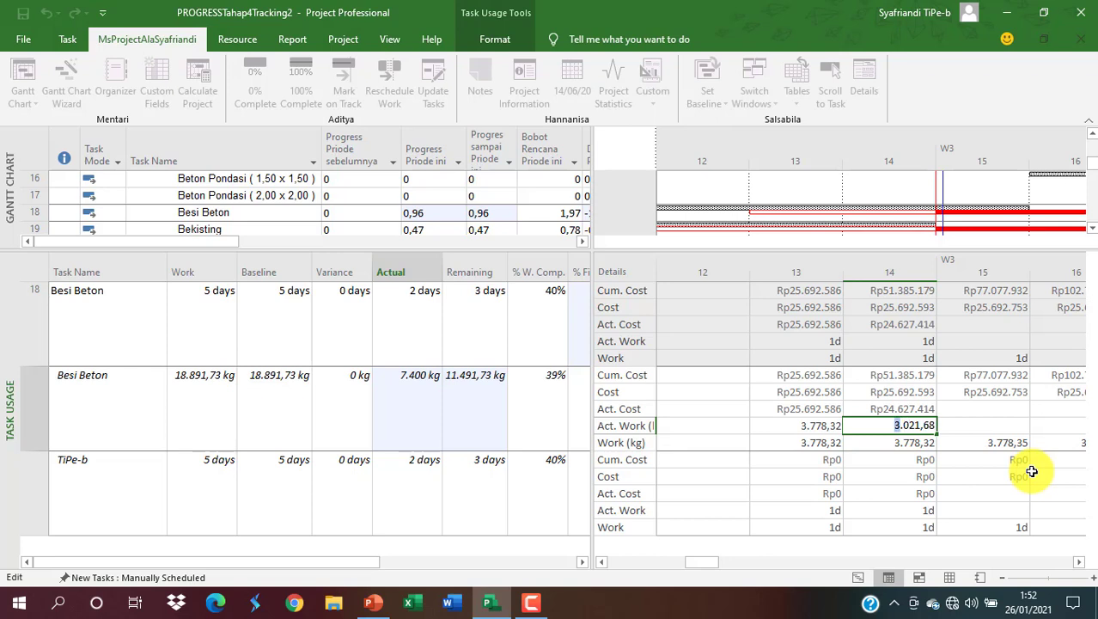
{"action": "key", "text": "Return"}
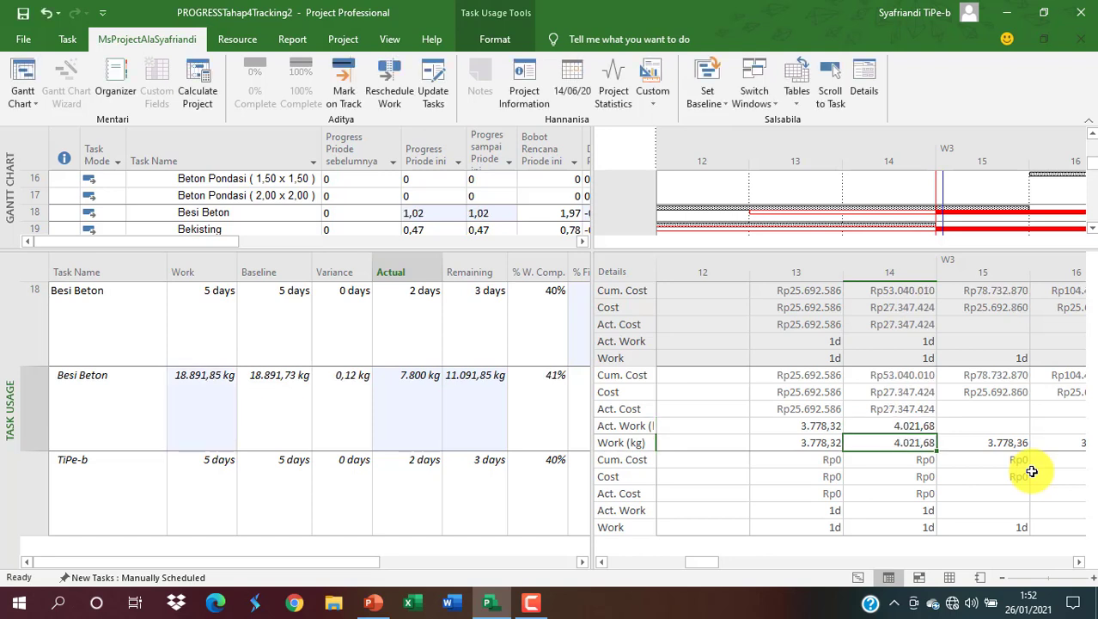
- Widen the table area to show the ACWP column and compare Besi Beton's actual work with its baseline
{"action": "left_click", "coordinate": [417, 379]}
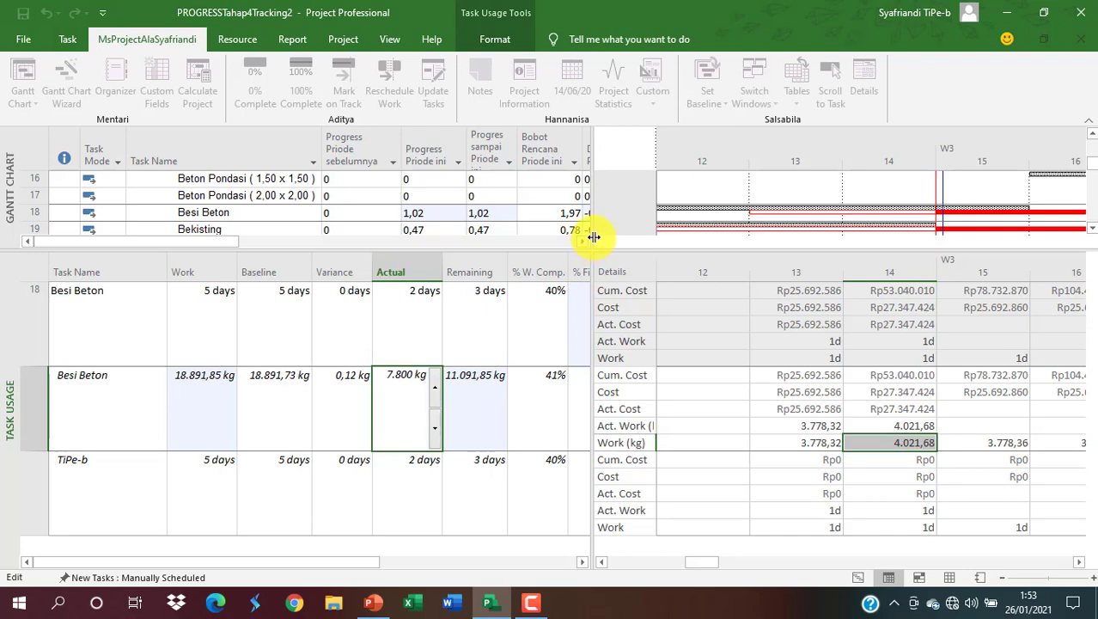
{"action": "left_click_drag", "start_coordinate": [593, 238], "coordinate": [1040, 250]}
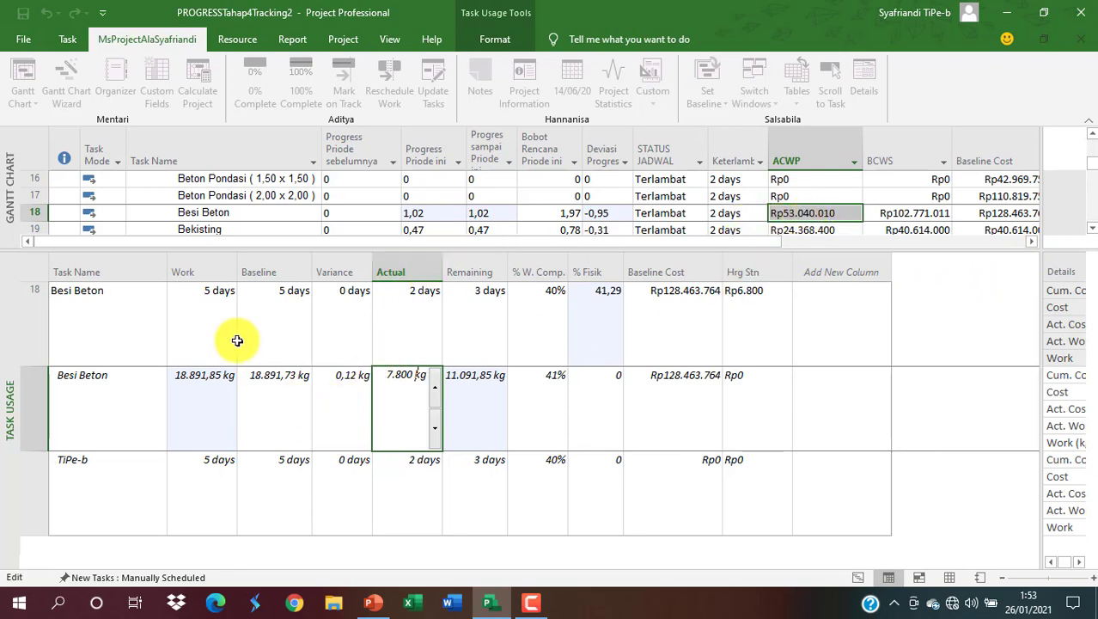
{"action": "left_click", "coordinate": [293, 419]}
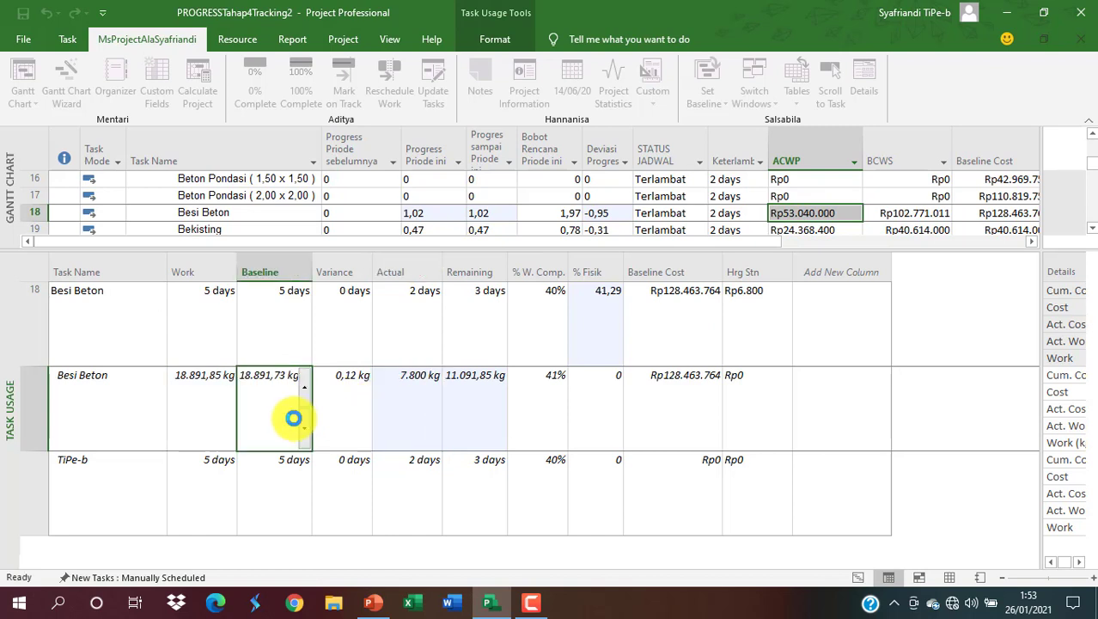
{"action": "left_click", "coordinate": [198, 404]}
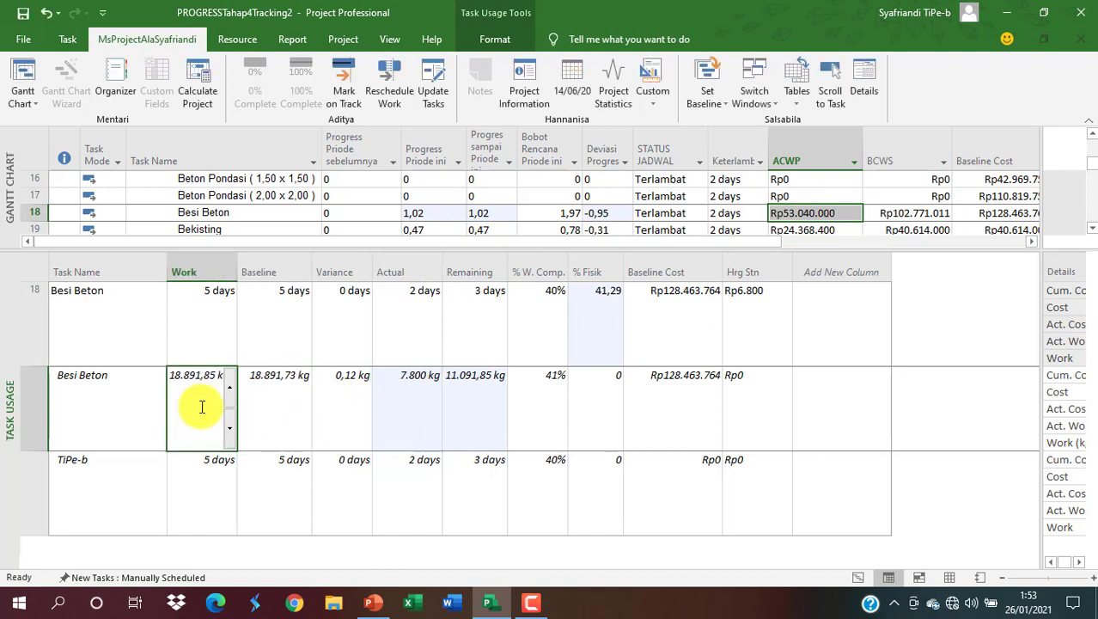
{"action": "key", "text": "BackSpace"}
{"action": "type", "text": "5 days"}
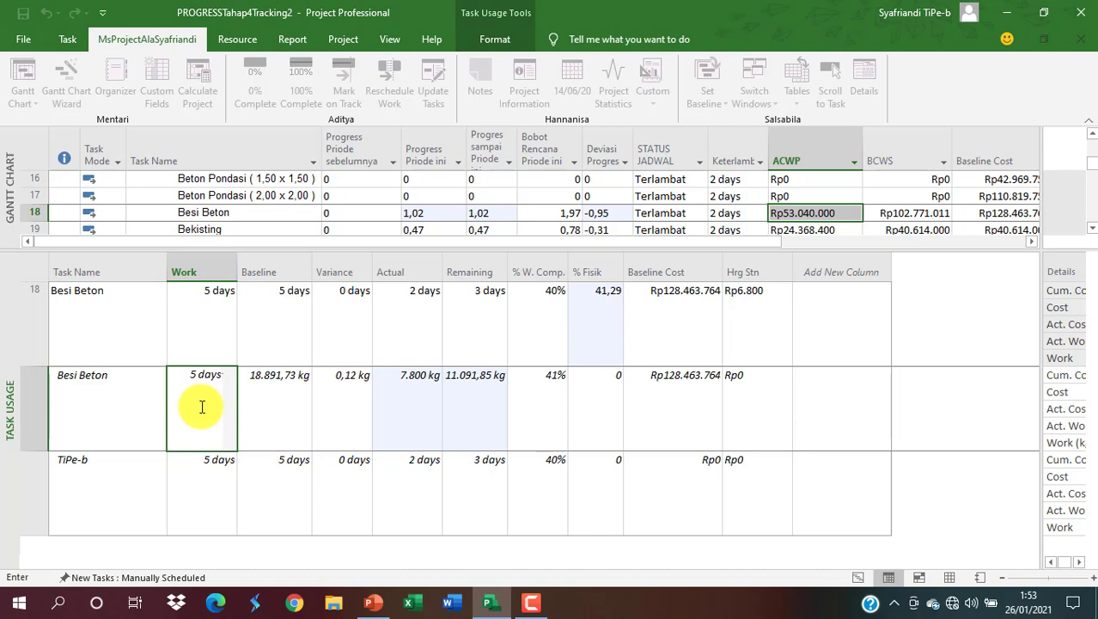
{"action": "key", "text": "BackSpace"}
{"action": "key", "text": "BackSpace"}
{"action": "key", "text": "BackSpace"}
{"action": "key", "text": "BackSpace"}
{"action": "key", "text": "BackSpace"}
{"action": "key", "text": "BackSpace"}
{"action": "type", "text": "18.891,85 kg"}
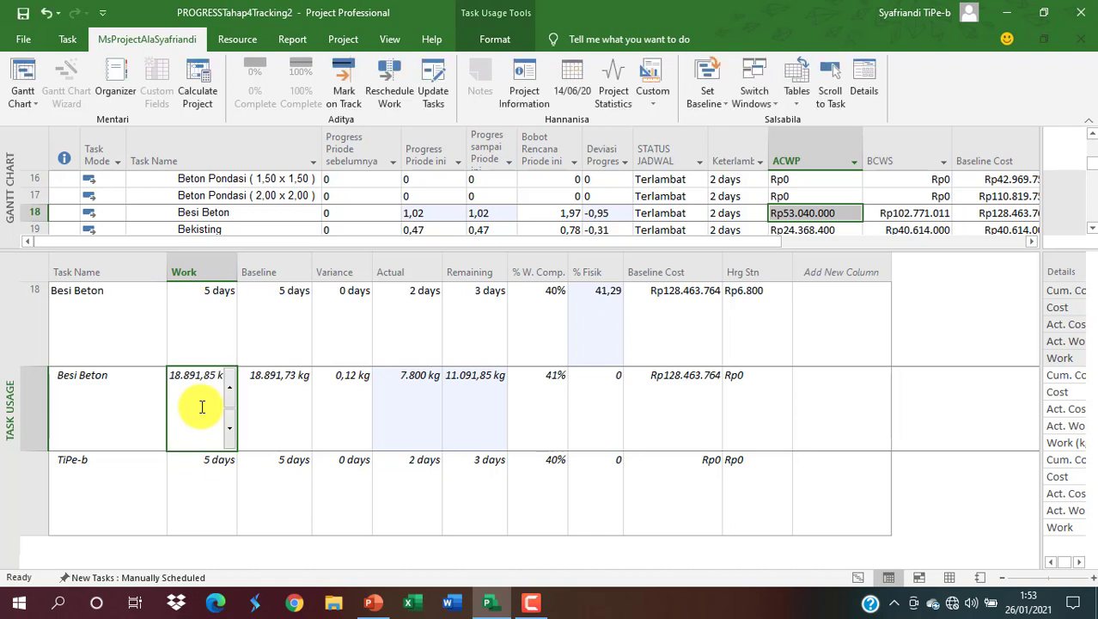
{"action": "key", "text": "Tab"}
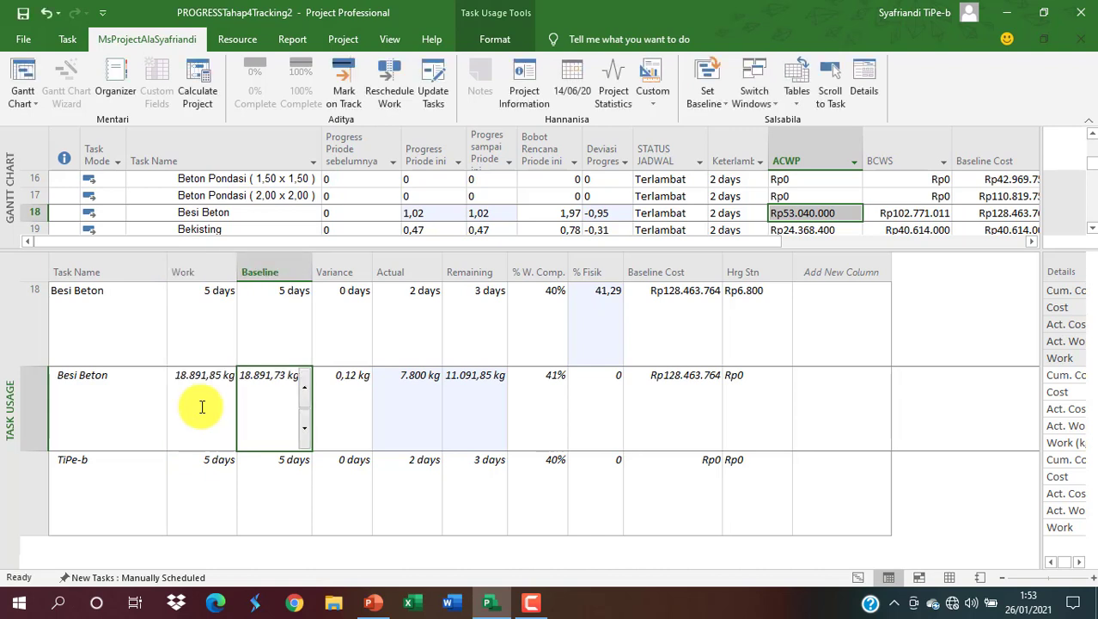
- Copy the Besi Beton resource's baseline work of 18.891,73 kg into its Work value, and check the variance
{"action": "key", "text": "F2"}
{"action": "key", "text": "shift+Left"}
{"action": "key", "text": "shift+Left"}
{"action": "key", "text": "shift+Left"}
{"action": "key", "text": "shift+Left"}
{"action": "key", "text": "shift+Left"}
{"action": "key", "text": "shift+Left"}
{"action": "key", "text": "shift+Left"}
{"action": "key", "text": "shift+Left"}
{"action": "key", "text": "shift+Left"}
{"action": "key", "text": "shift+Left"}
{"action": "key", "text": "shift+Left"}
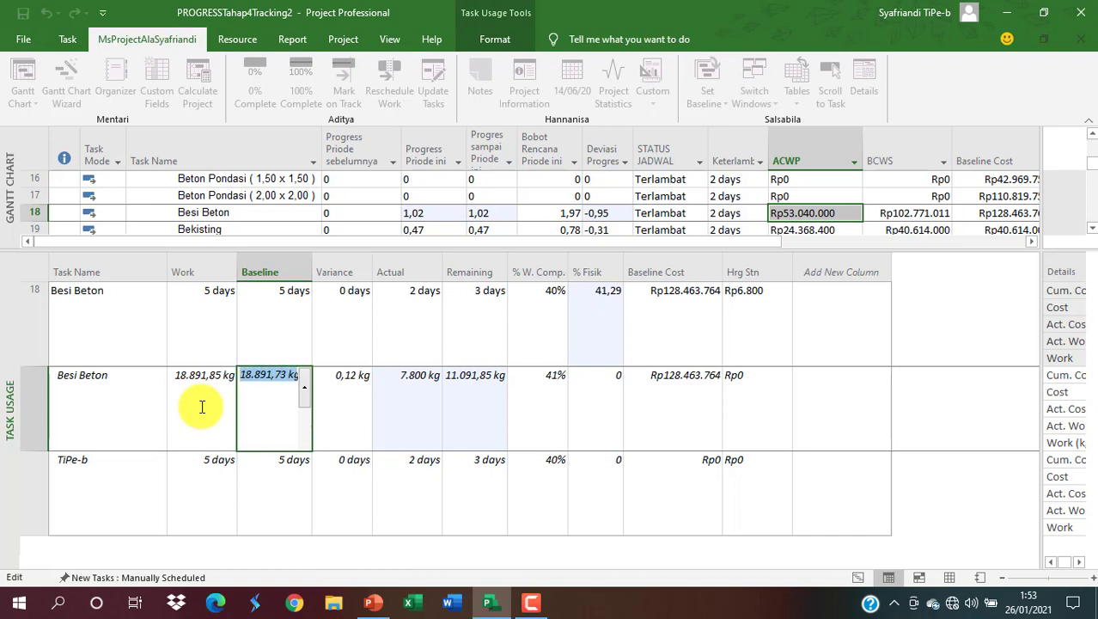
{"action": "key", "text": "Return"}
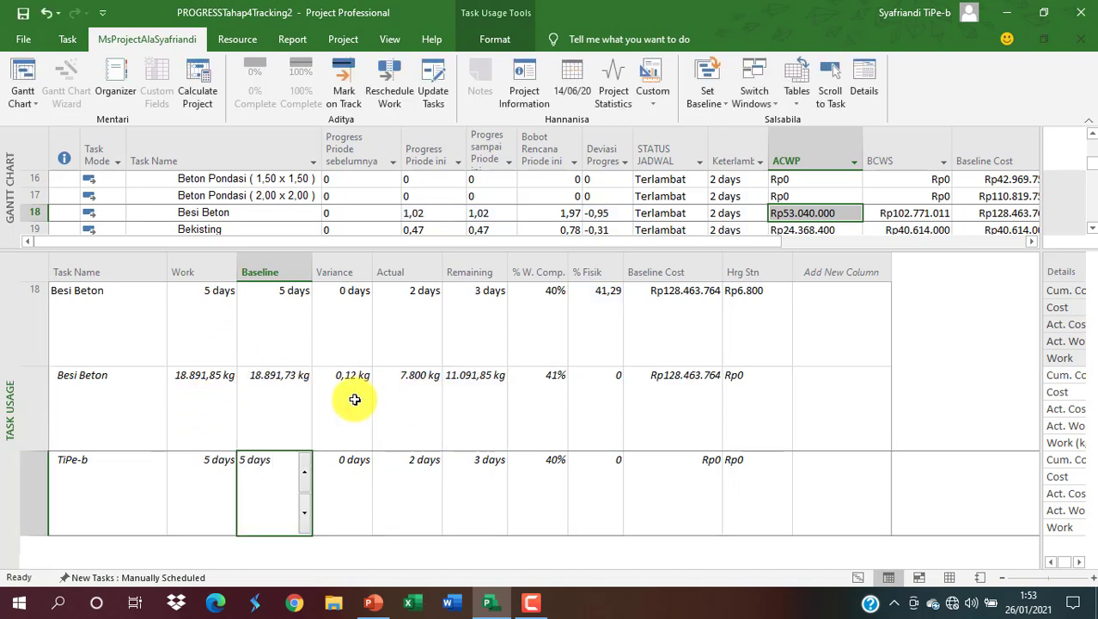
{"action": "left_click", "coordinate": [208, 383]}
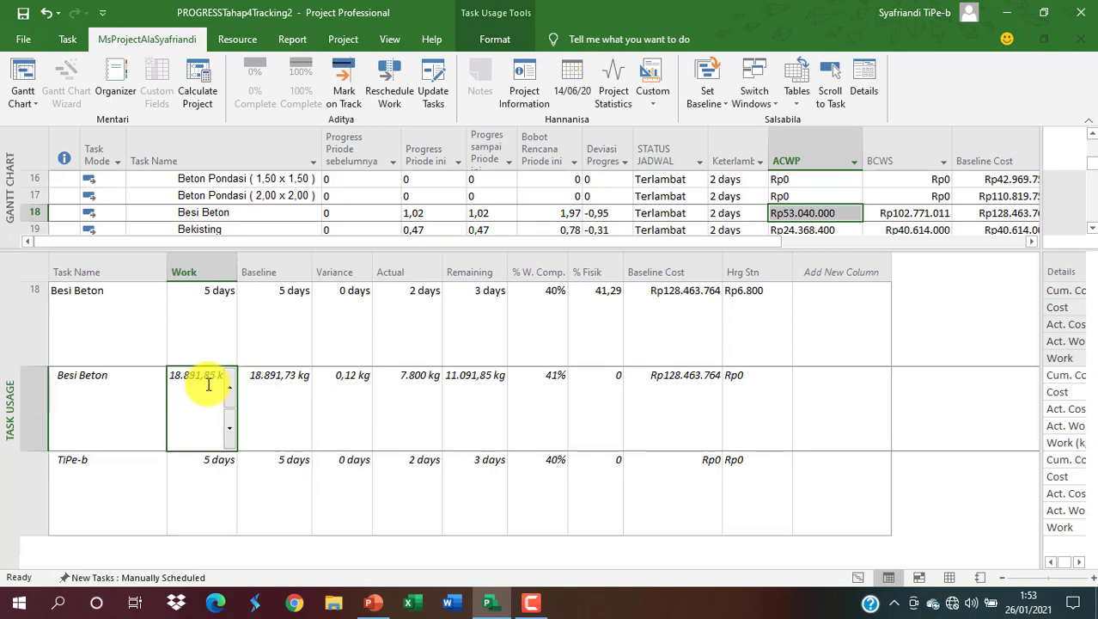
{"action": "key", "text": "BackSpace"}
{"action": "type", "text": "18.891,73"}
{"action": "key", "text": "Return"}
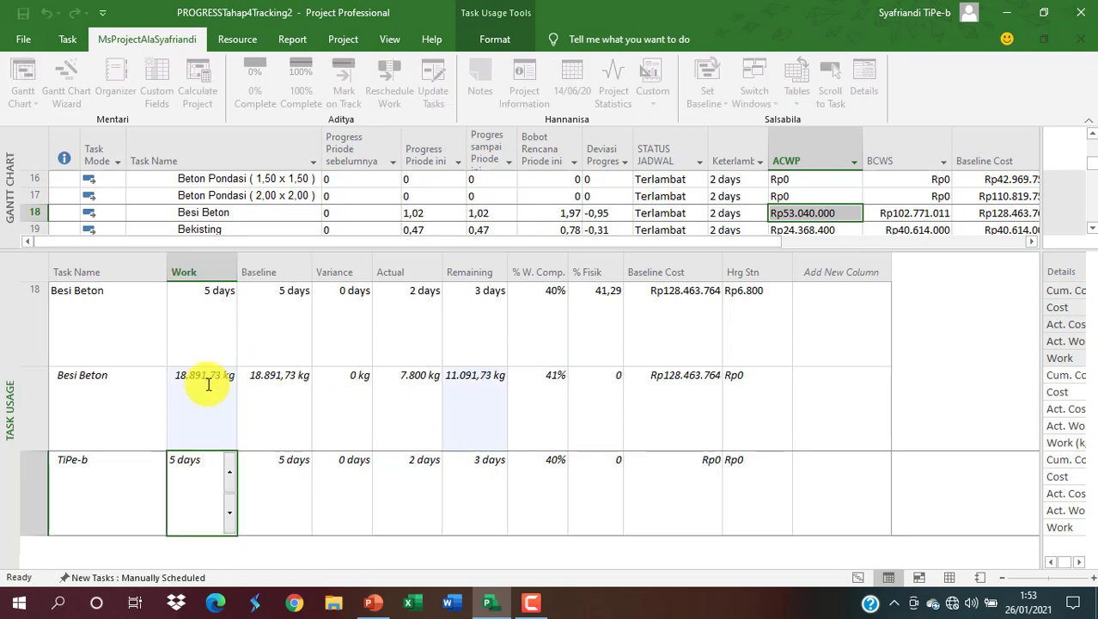
{"action": "left_click", "coordinate": [356, 409]}
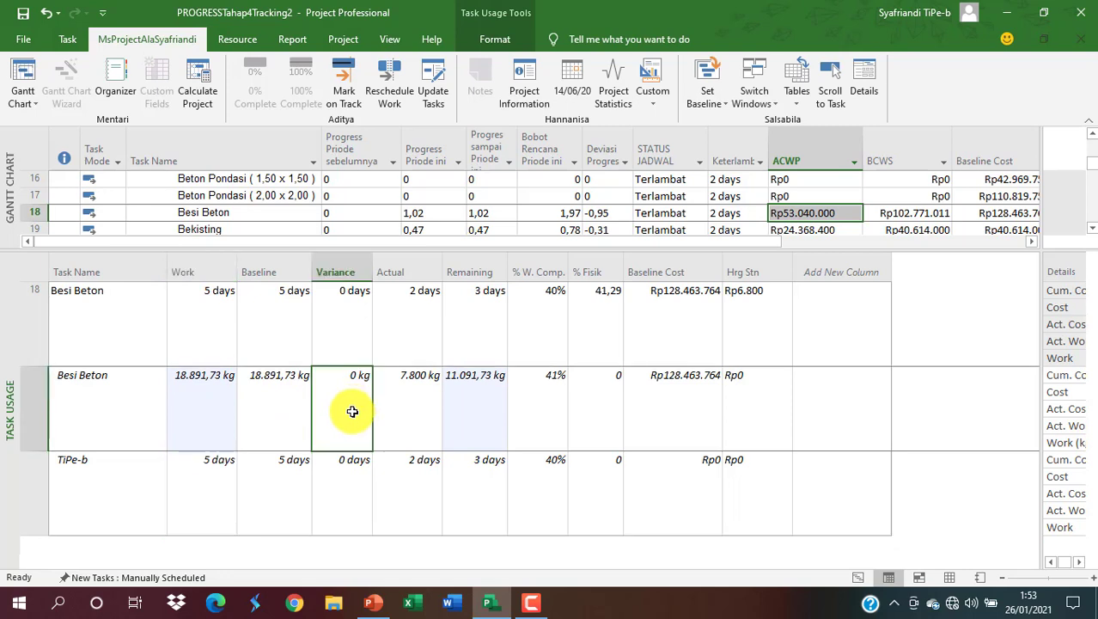
{"action": "left_click", "coordinate": [416, 396]}
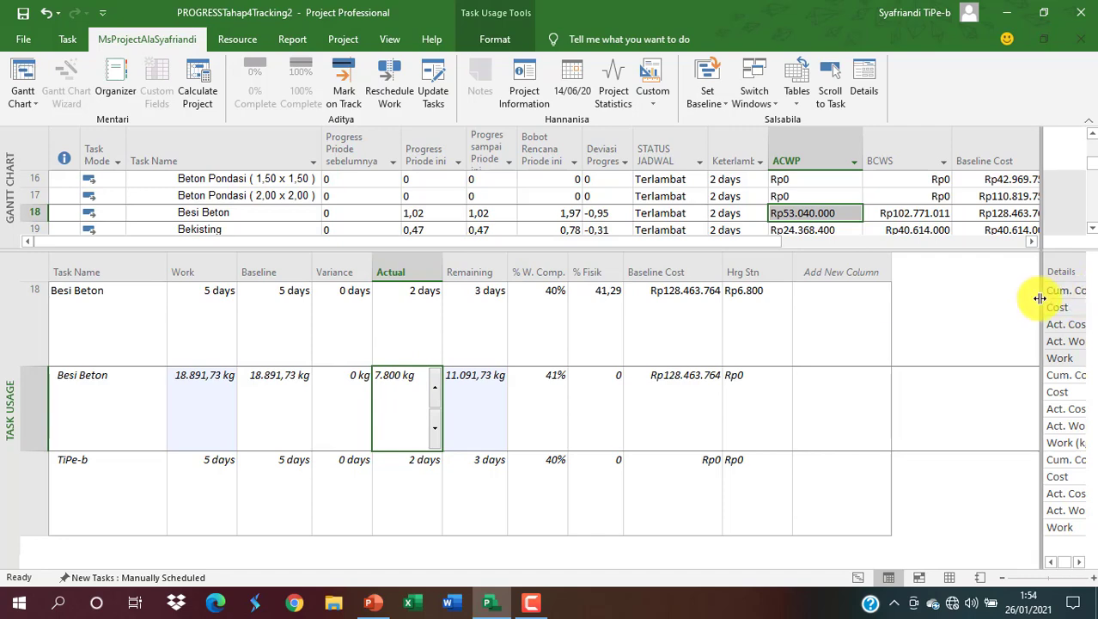
- Set the Besi Beton resource's actual work on day 14 to 4.022,68 kg, with the ACWP column in view
{"action": "left_click_drag", "start_coordinate": [1040, 298], "coordinate": [746, 368]}
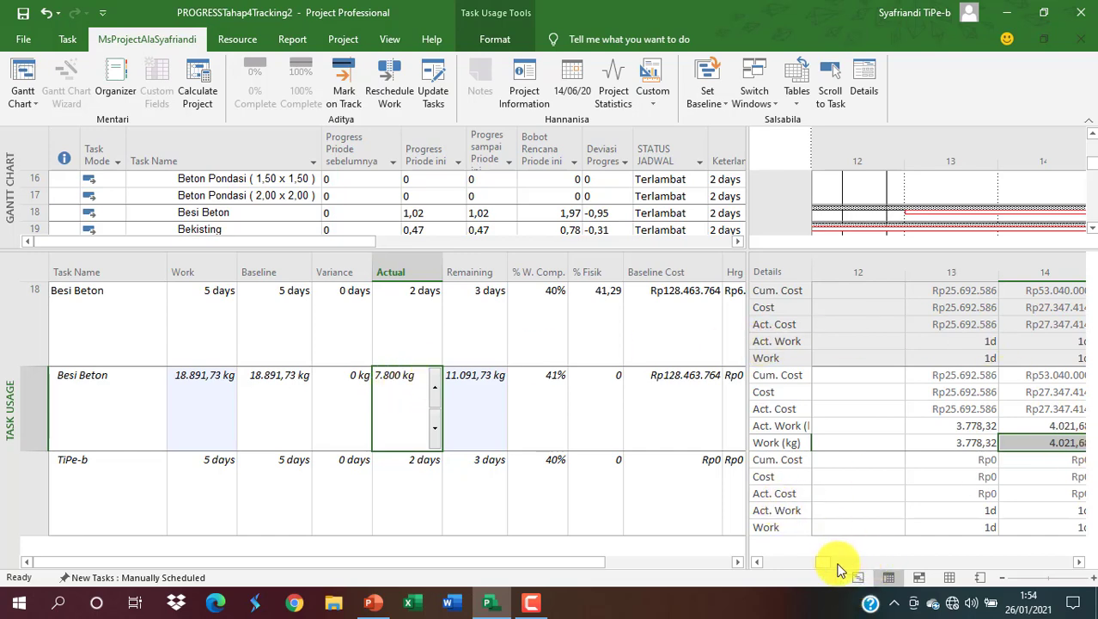
{"action": "left_click", "coordinate": [823, 560]}
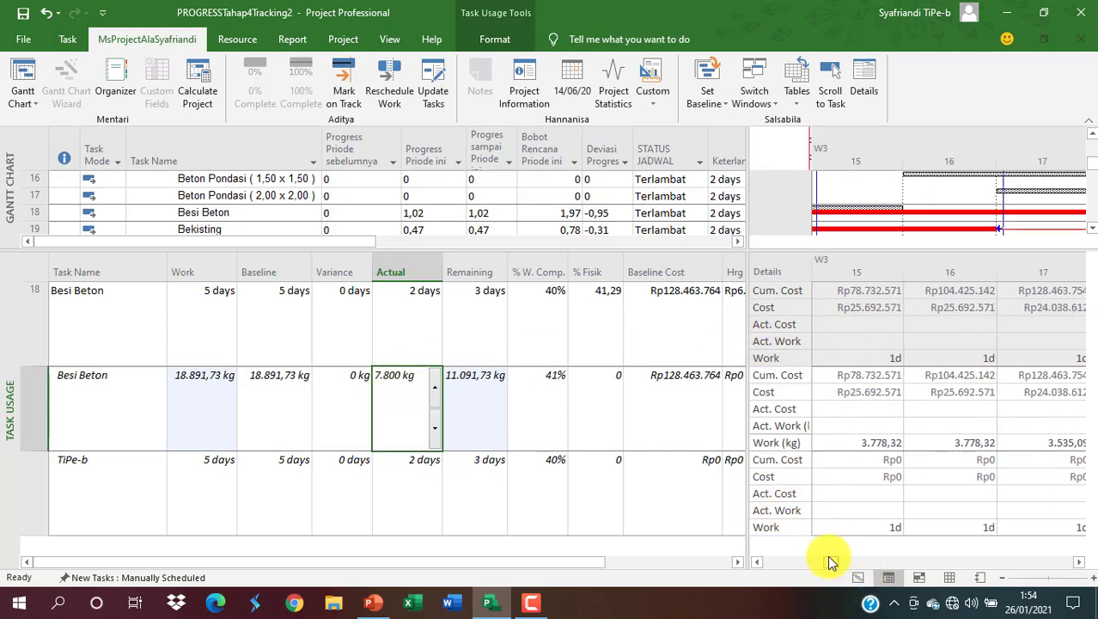
{"action": "left_click_drag", "start_coordinate": [829, 557], "coordinate": [827, 557]}
{"action": "left_click", "coordinate": [971, 426]}
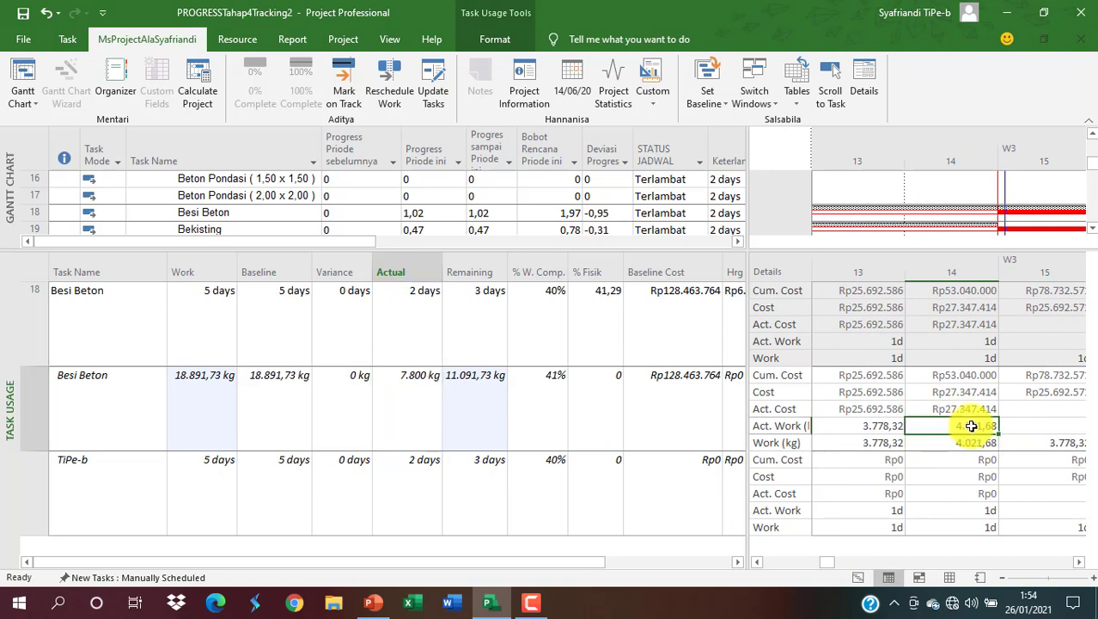
{"action": "left_click", "coordinate": [971, 426]}
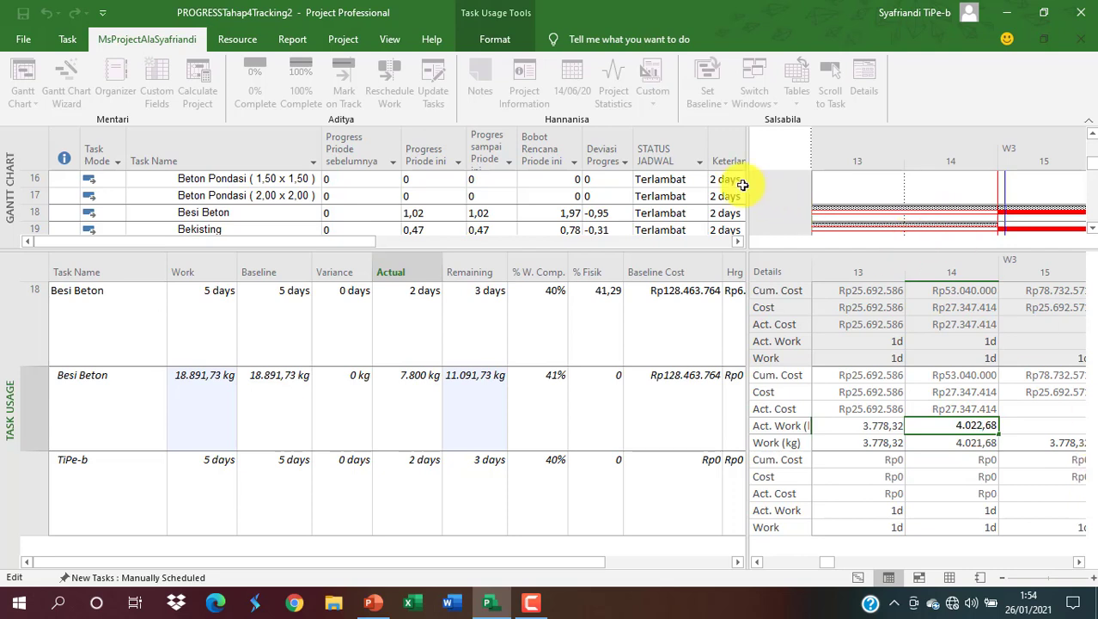
{"action": "left_click_drag", "start_coordinate": [747, 182], "coordinate": [926, 206]}
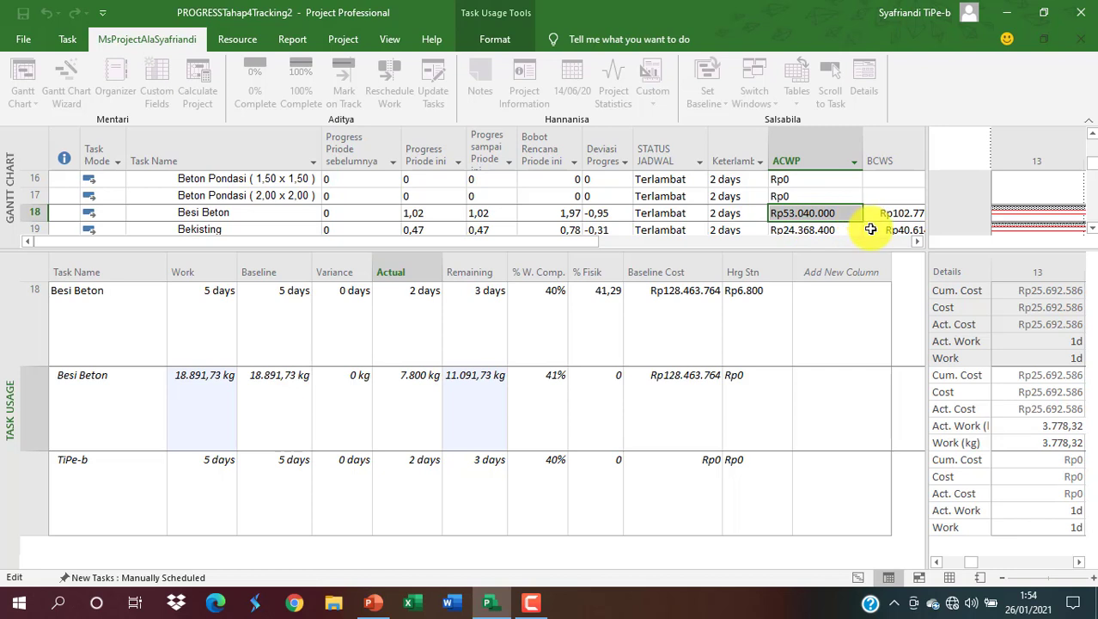
{"action": "key", "text": "Return"}
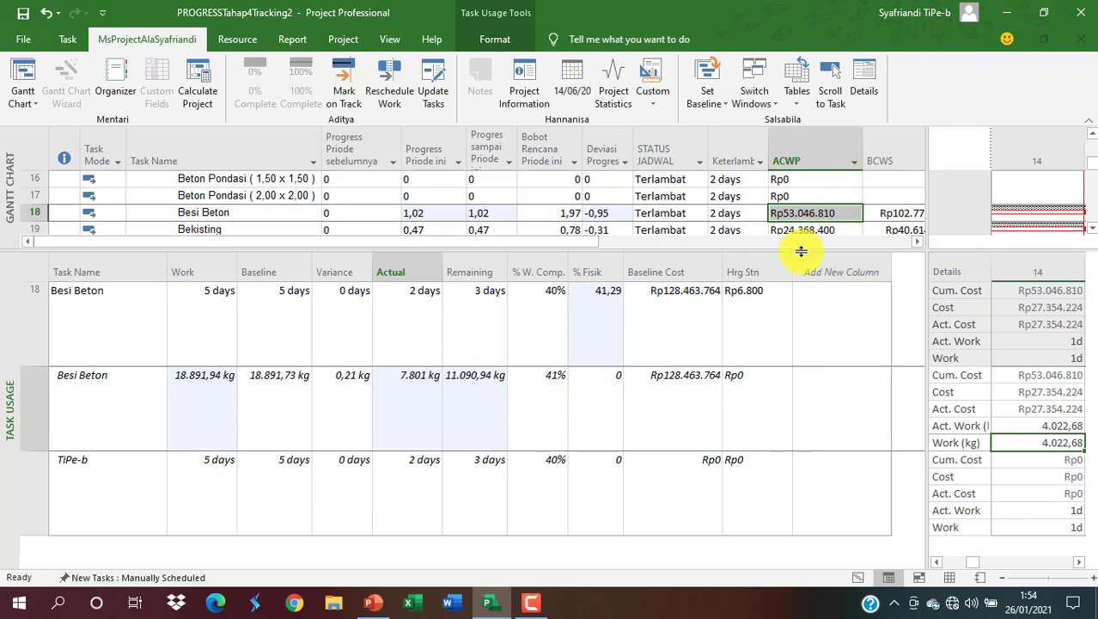
- Remove the Task Usage split, and review the PEKERJAAN SIPIL summary's progress values and its Gantt bar through to the project finish
{"action": "left_click_drag", "start_coordinate": [801, 251], "coordinate": [483, 589]}
{"action": "scroll", "coordinate": [481, 275], "scroll_direction": "up", "scroll_amount": 5}
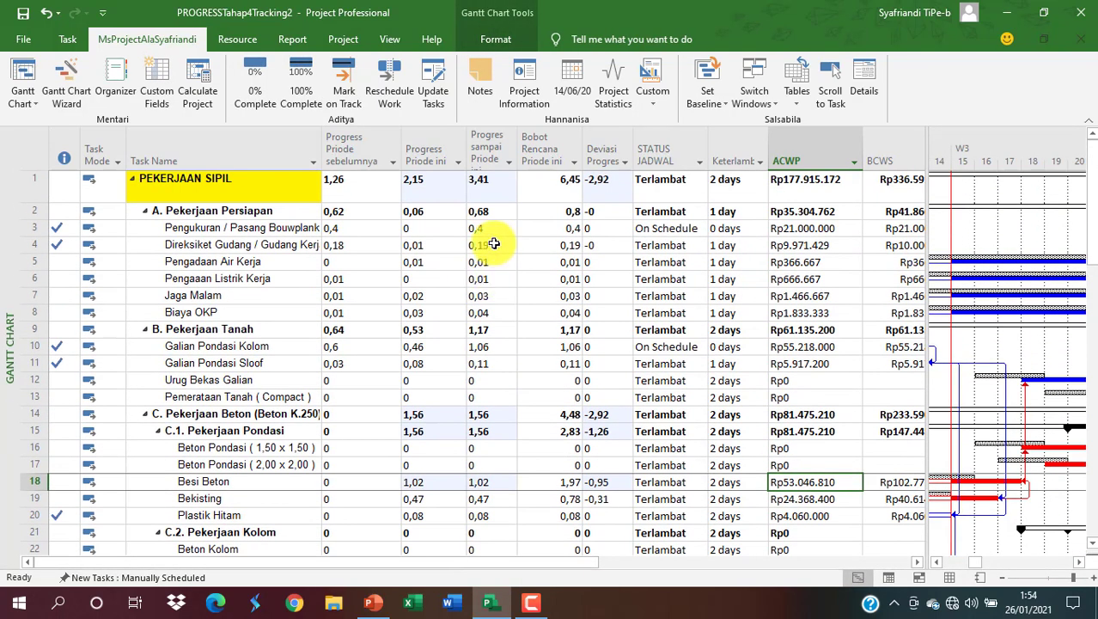
{"action": "left_click", "coordinate": [555, 181]}
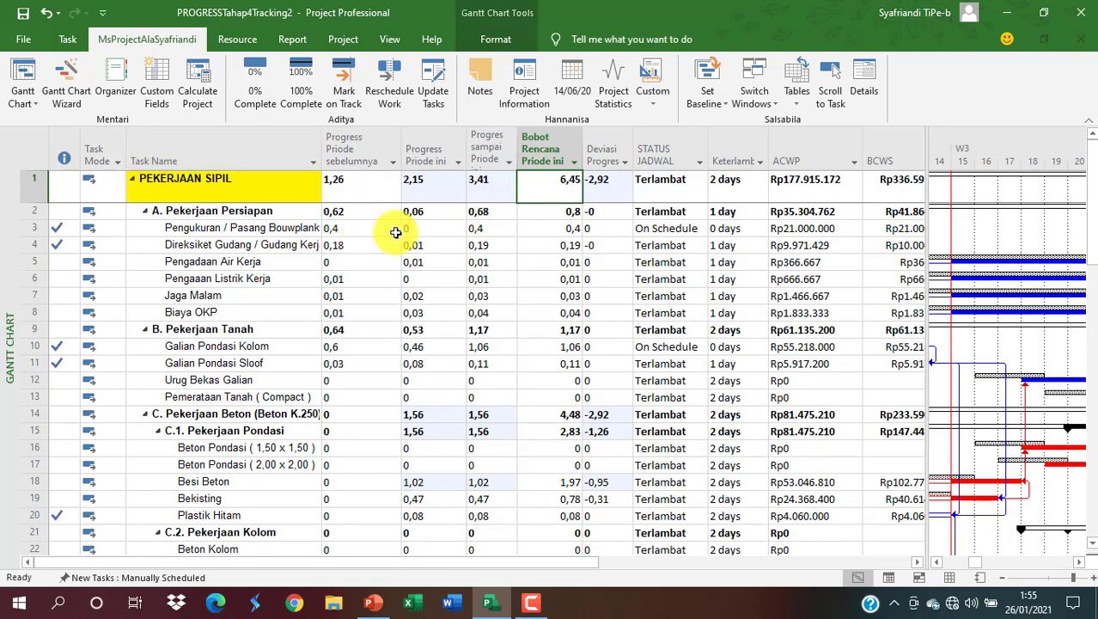
{"action": "left_click_drag", "start_coordinate": [926, 236], "coordinate": [353, 315]}
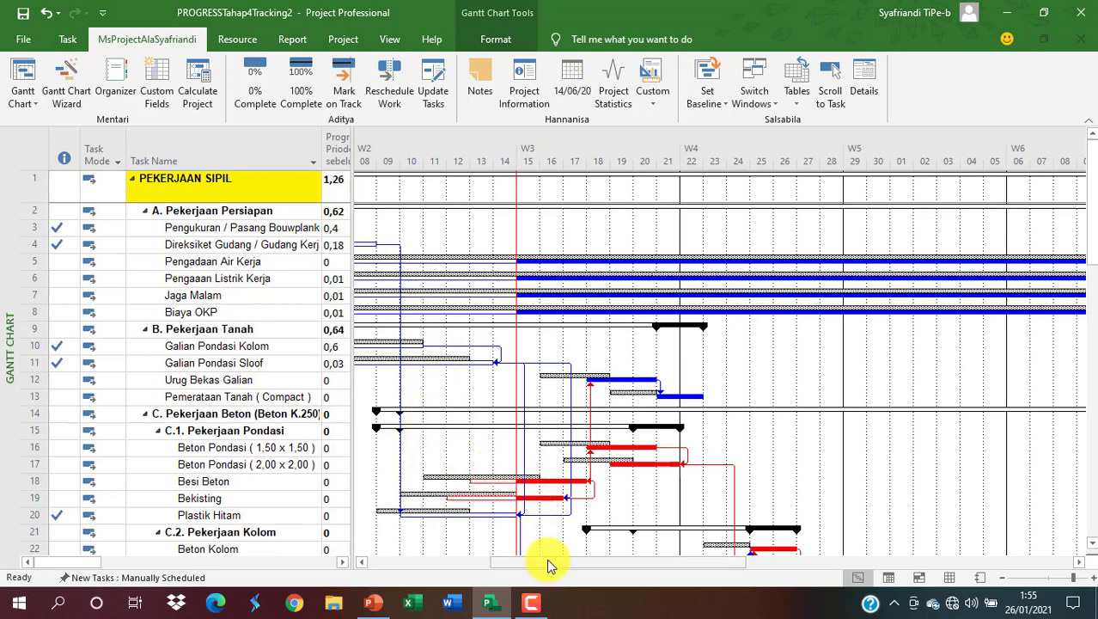
{"action": "left_click_drag", "start_coordinate": [555, 567], "coordinate": [979, 584]}
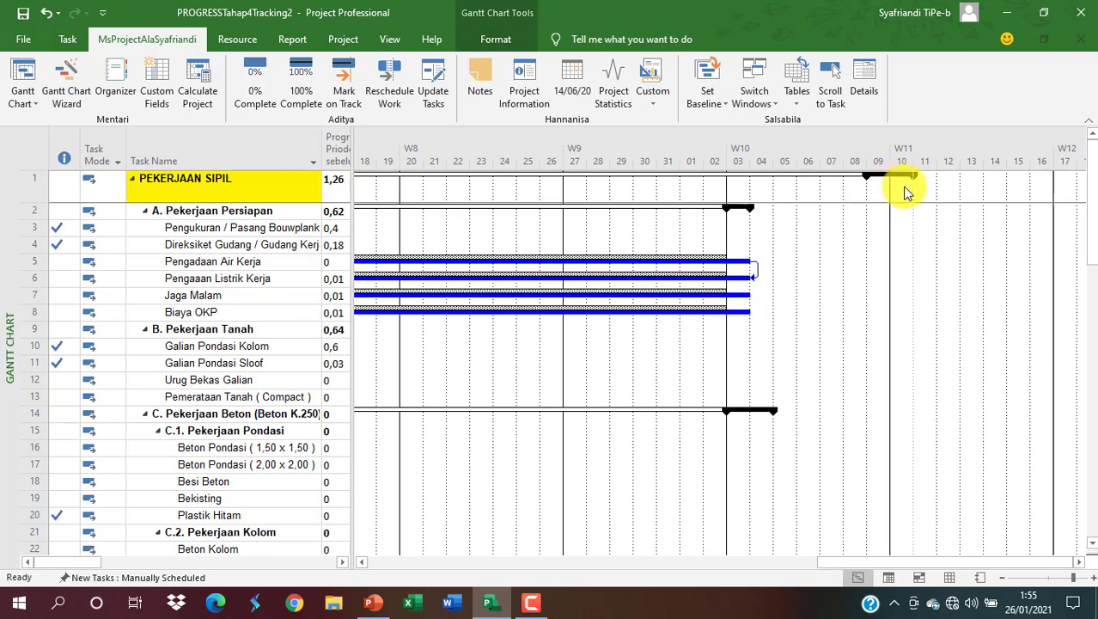
- Open the custom Laporan Progress report and examine its progress table and the actual value for this period
{"action": "left_click", "coordinate": [648, 101]}
{"action": "left_click", "coordinate": [670, 141]}
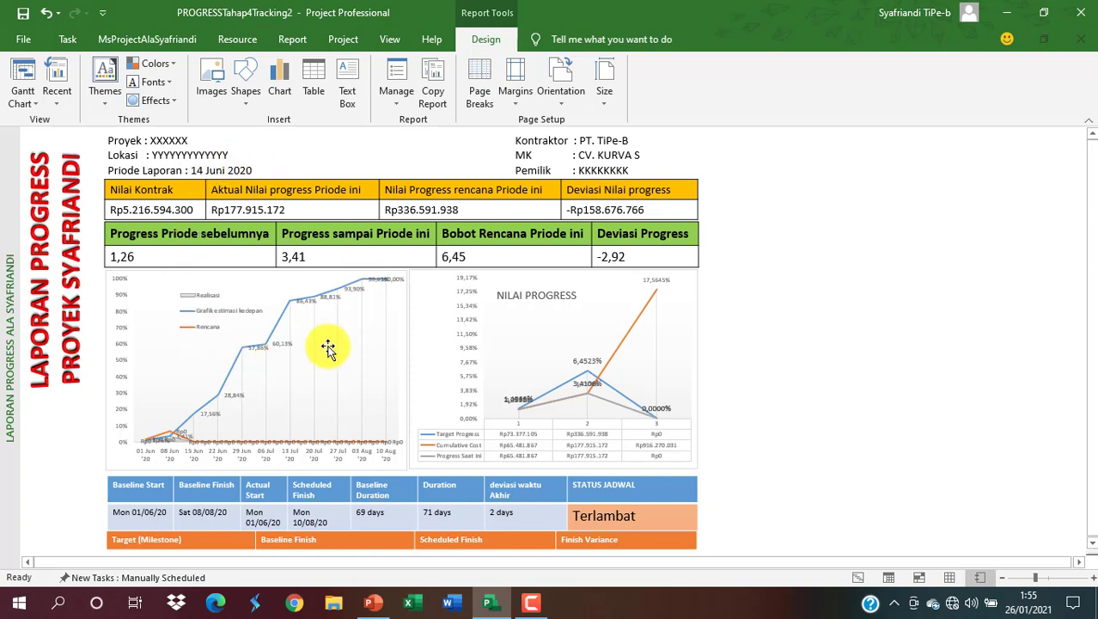
{"action": "left_click", "coordinate": [143, 251]}
{"action": "left_click", "coordinate": [294, 210]}
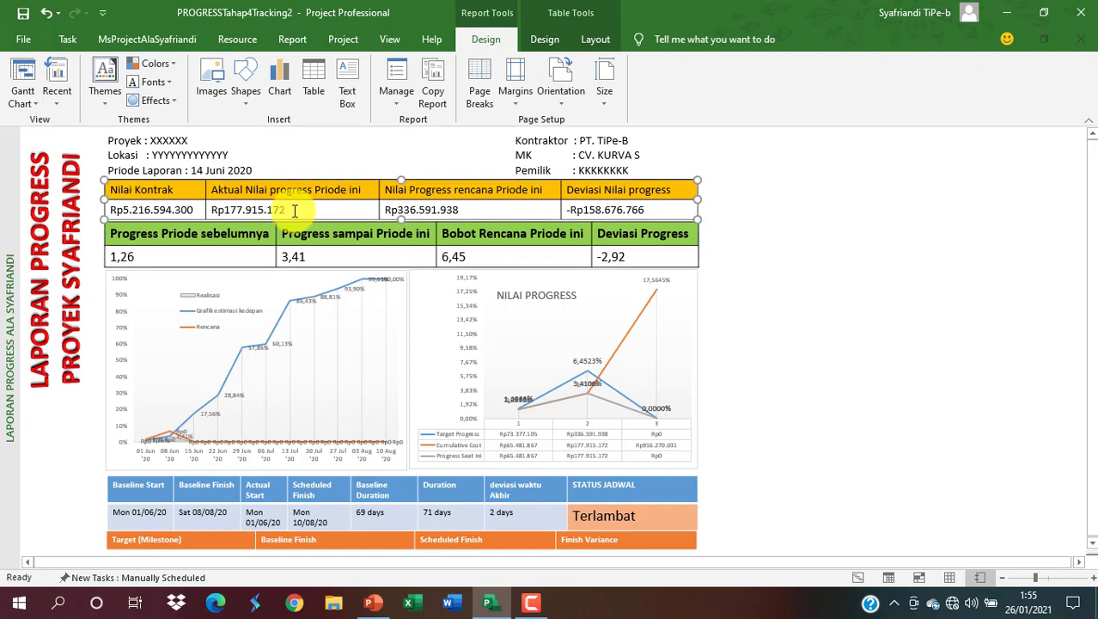
- Review the progress percentage table, and filter the NILAI PROGRESS chart to include category 4 as well
{"action": "left_click", "coordinate": [189, 257]}
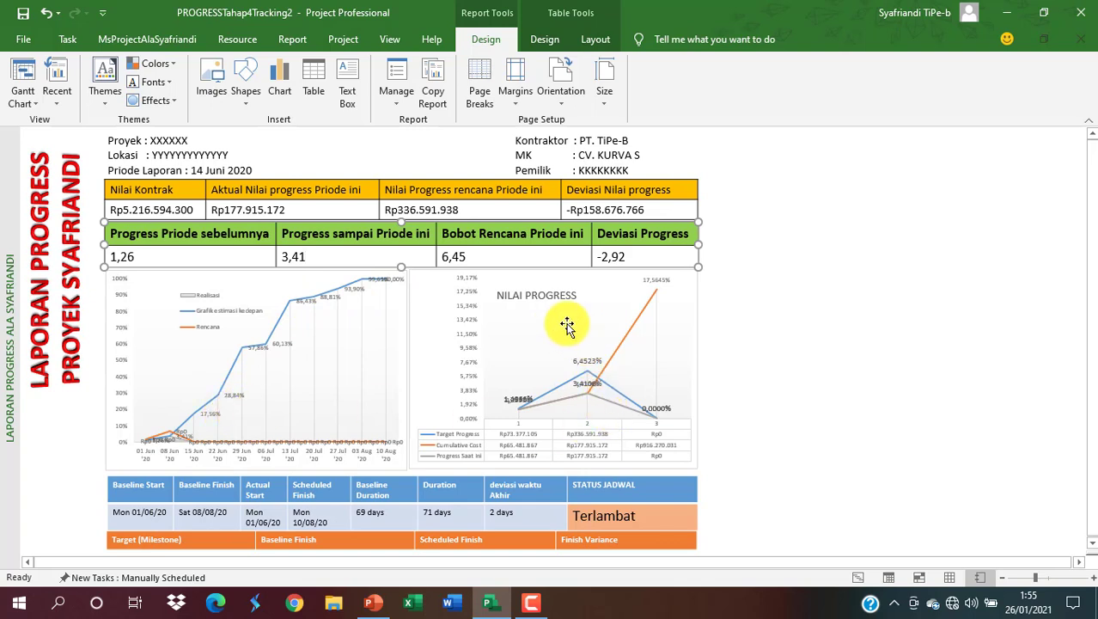
{"action": "left_click", "coordinate": [706, 317]}
{"action": "left_click", "coordinate": [706, 313]}
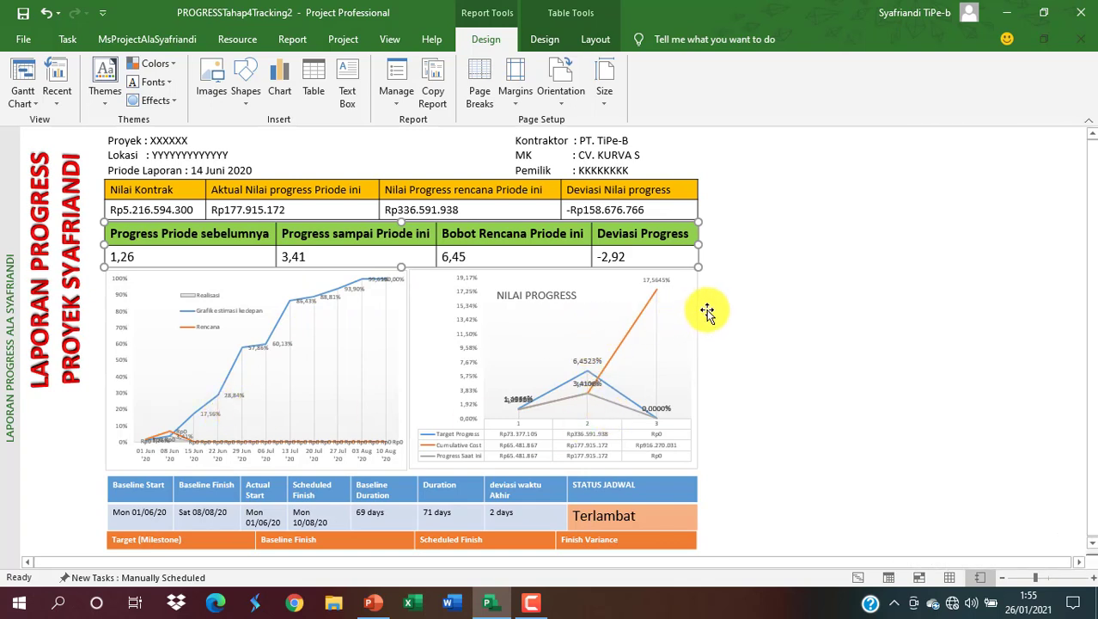
{"action": "left_click", "coordinate": [720, 342]}
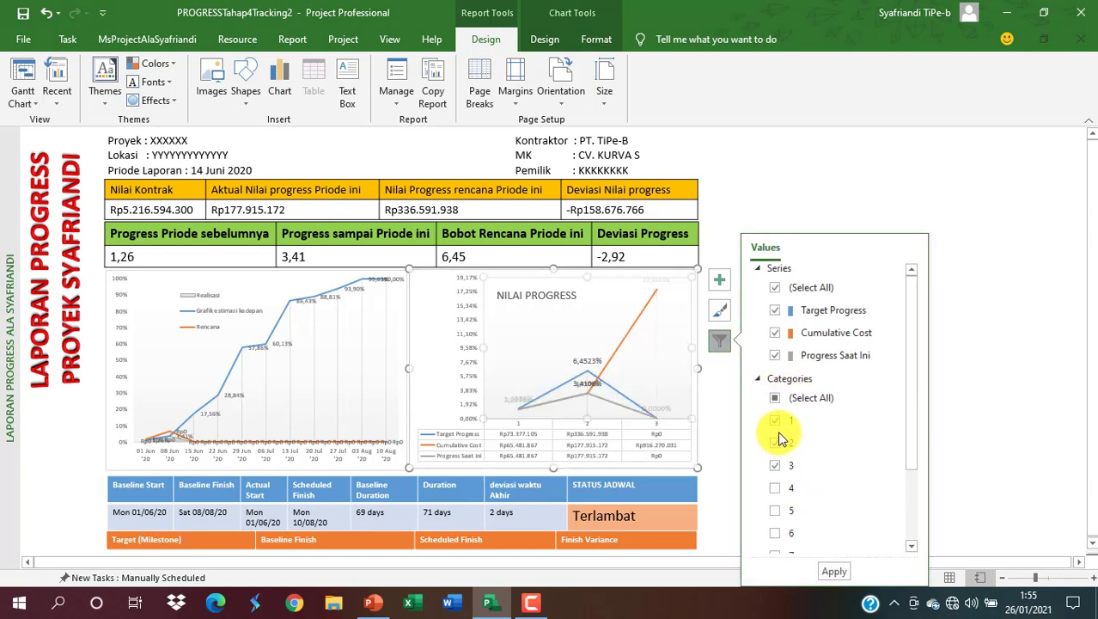
{"action": "left_click", "coordinate": [776, 488]}
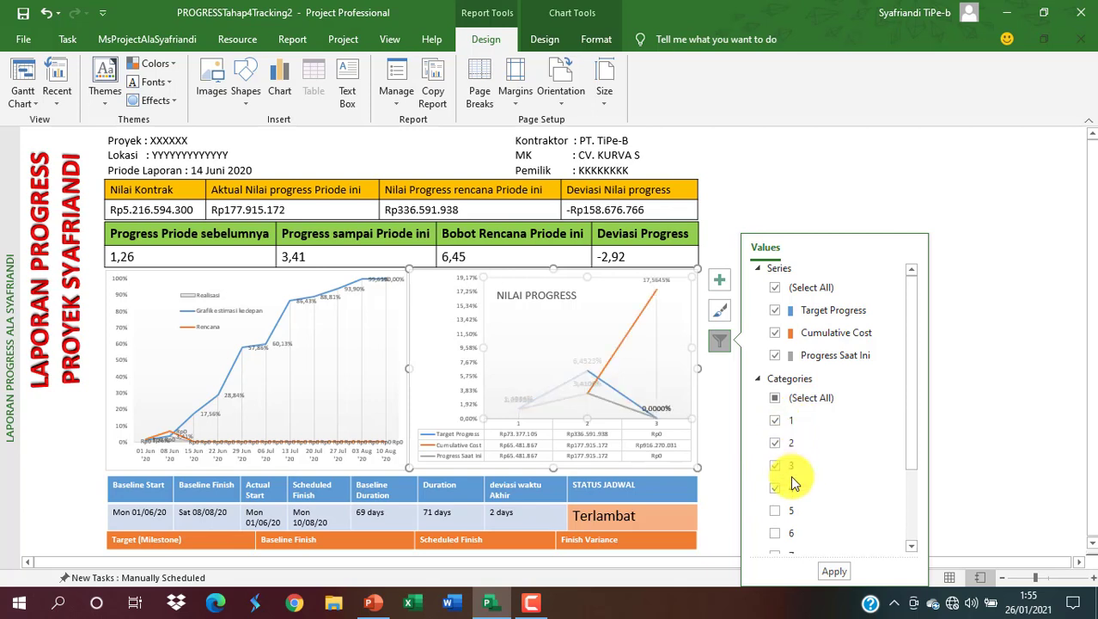
{"action": "left_click", "coordinate": [831, 570]}
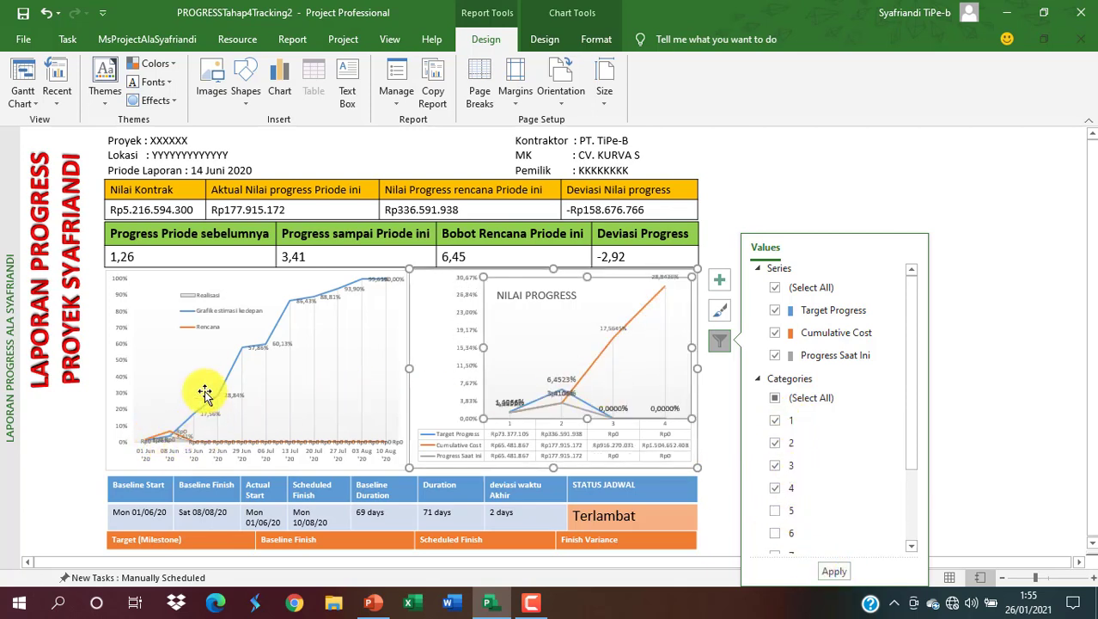
- Exclude category 4 from the NILAI PROGRESS chart, and close the chart filter
{"action": "left_click", "coordinate": [776, 489]}
{"action": "left_click", "coordinate": [840, 573]}
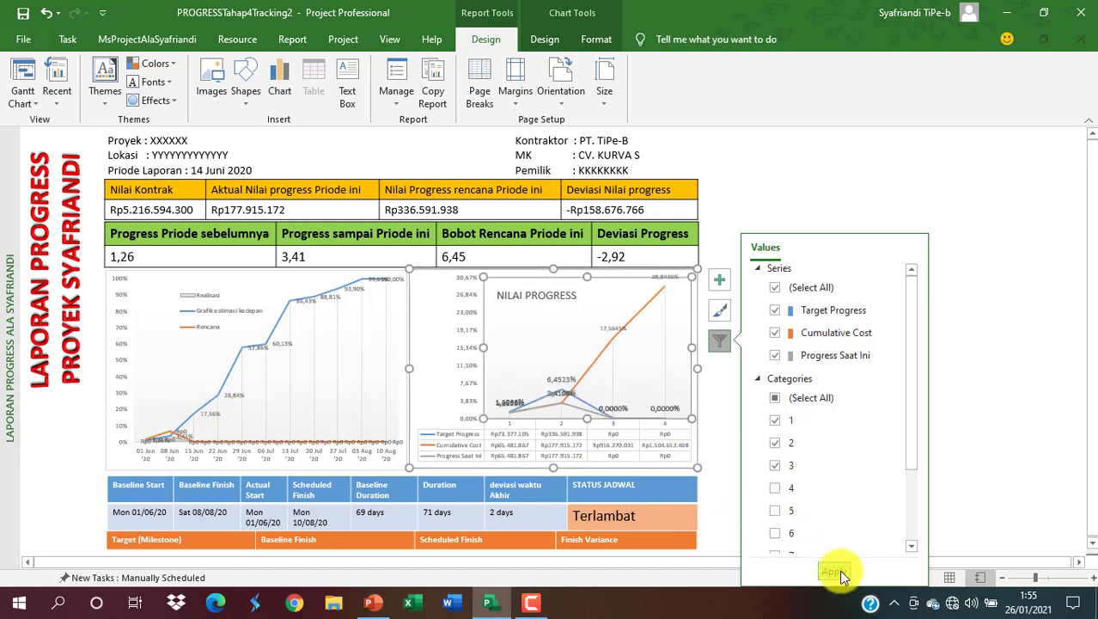
{"action": "left_click", "coordinate": [725, 423]}
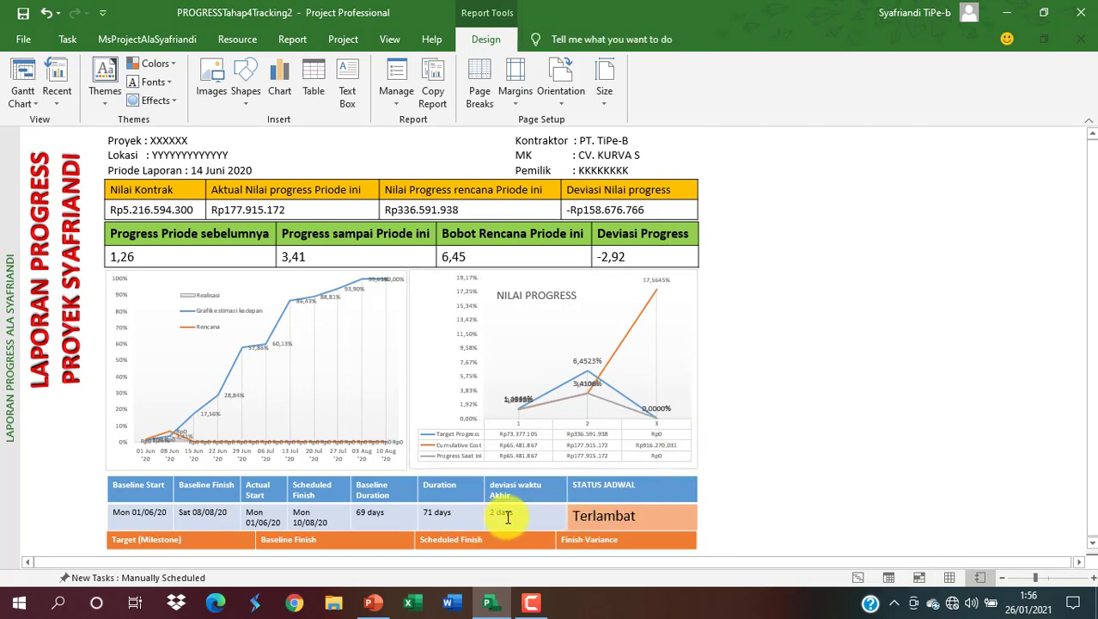
- Examine the report's schedule table, comparing baseline and scheduled dates, durations, final time deviation and STATUS JADWAL
{"action": "scroll", "coordinate": [507, 519], "scroll_direction": "down", "scroll_amount": 2}
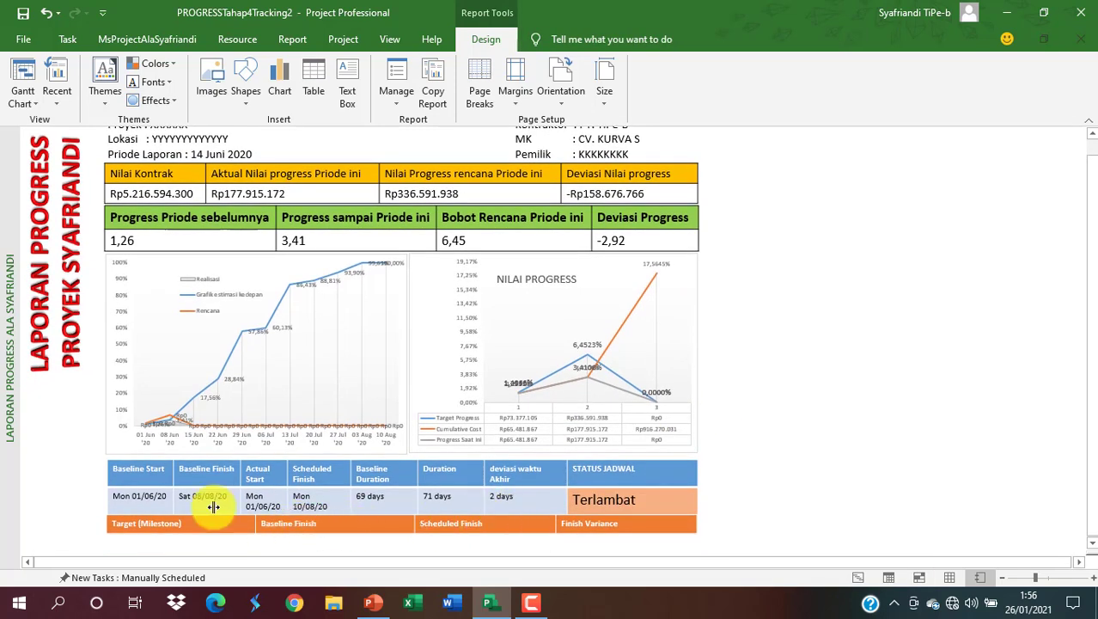
{"action": "scroll", "coordinate": [213, 499], "scroll_direction": "down", "scroll_amount": 3}
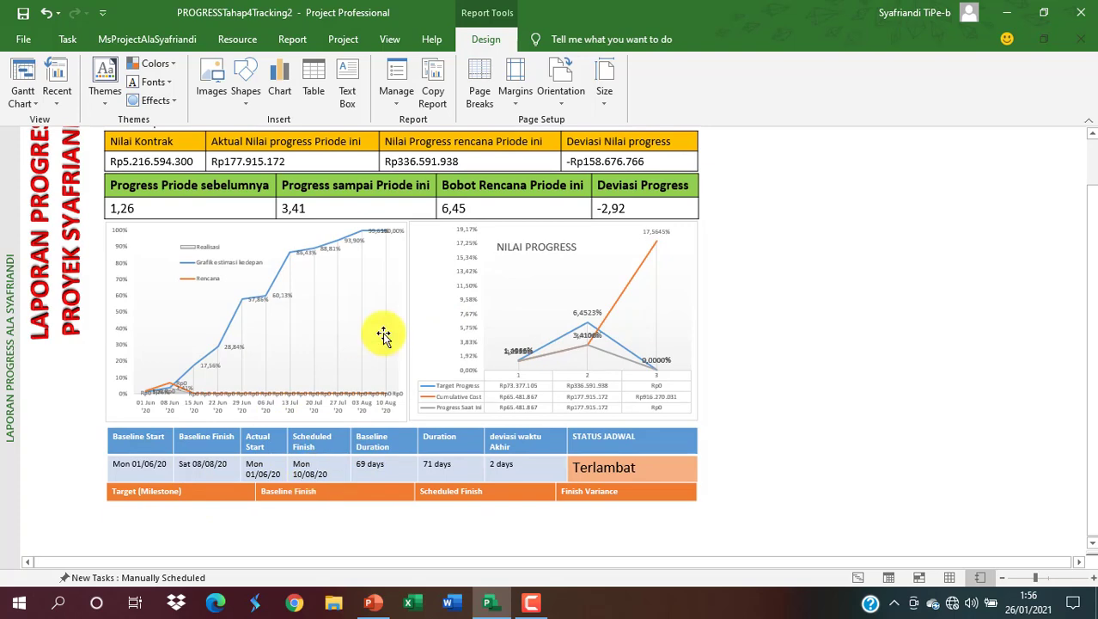
{"action": "scroll", "coordinate": [383, 330], "scroll_direction": "up", "scroll_amount": 3}
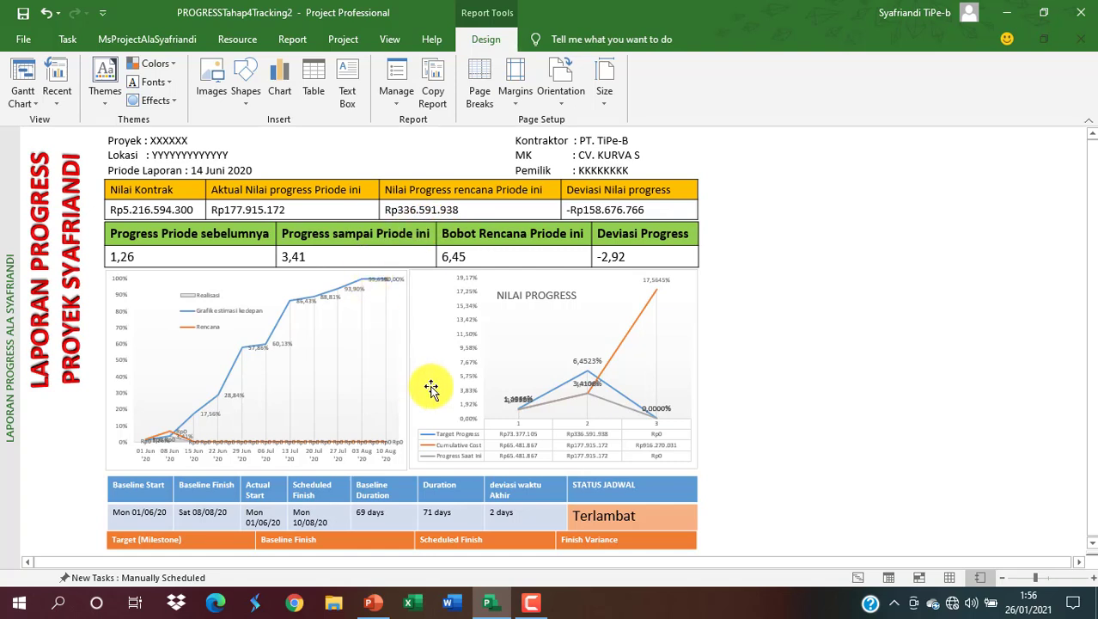
- Return to the Gantt Chart view, and widen the task table to show the progress columns through ACWP
{"action": "left_click", "coordinate": [23, 81]}
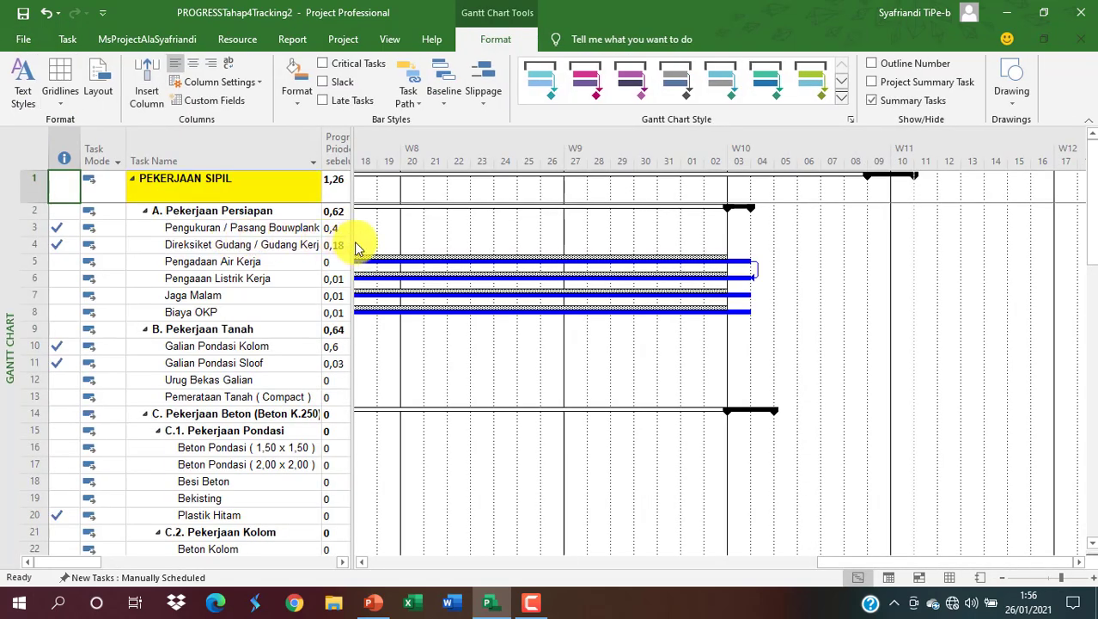
{"action": "left_click_drag", "start_coordinate": [351, 250], "coordinate": [792, 350]}
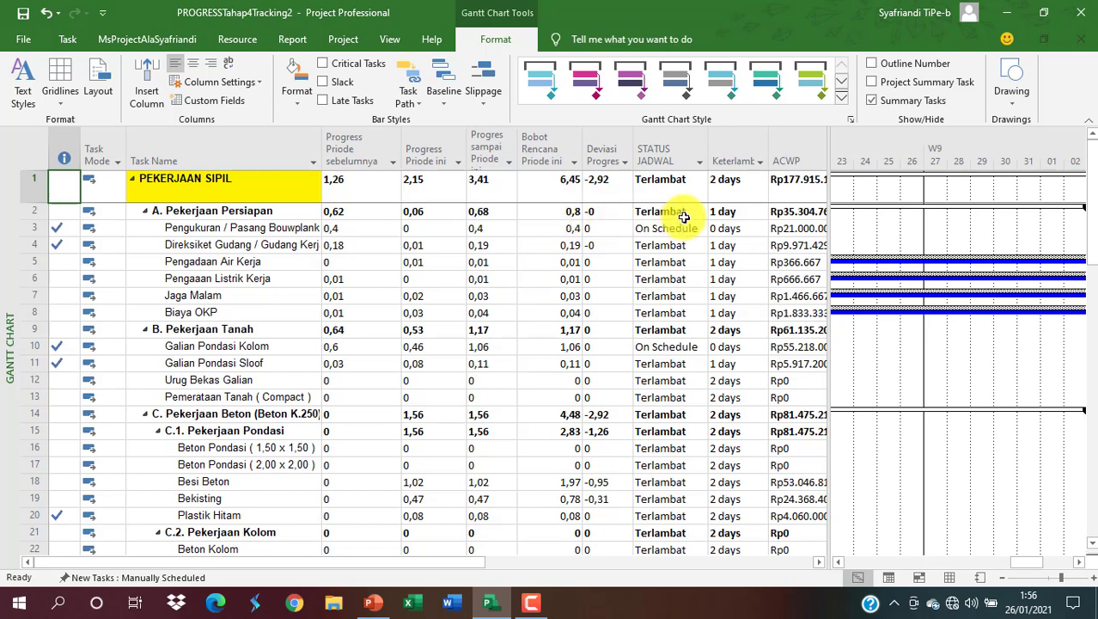
- Switch to the TugasAkhir2 presentation in PowerPoint, and review the Tabel Progress, 03. Proyeksi and Lintasan Kritis S-curve slides
{"action": "left_click", "coordinate": [371, 602]}
{"action": "scroll", "coordinate": [94, 475], "scroll_direction": "down", "scroll_amount": 1}
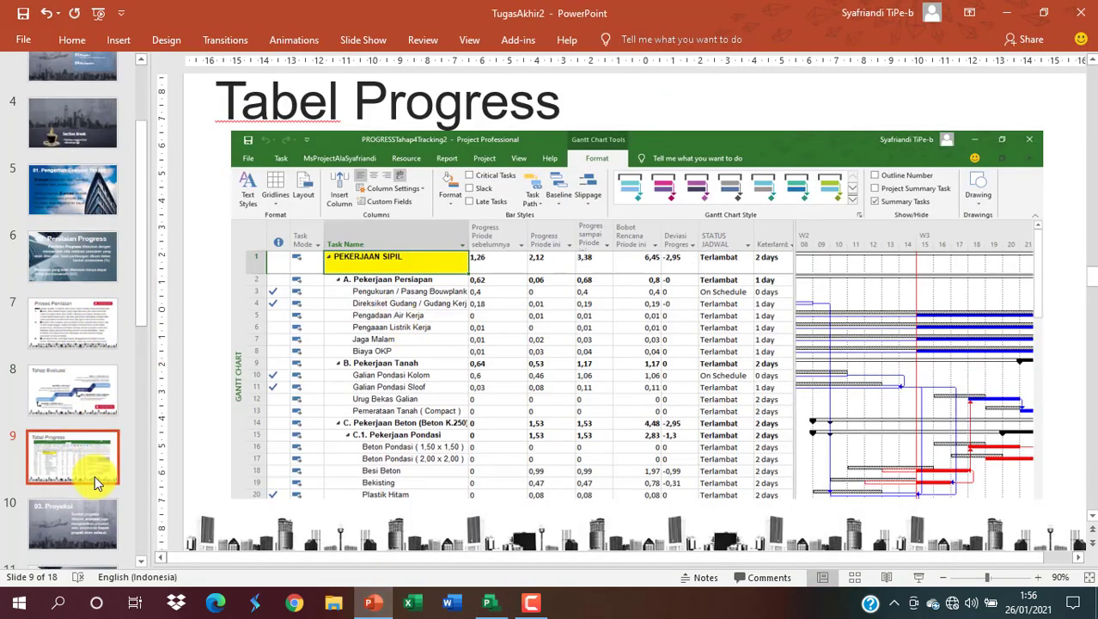
{"action": "scroll", "coordinate": [95, 475], "scroll_direction": "down", "scroll_amount": 1}
{"action": "left_click", "coordinate": [88, 424]}
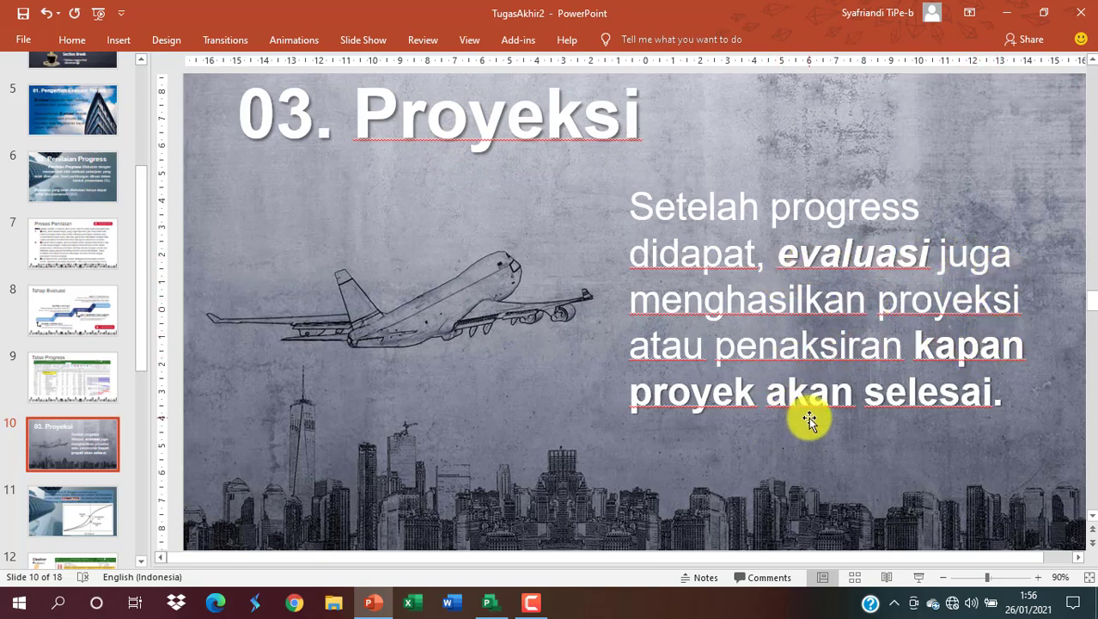
{"action": "scroll", "coordinate": [809, 418], "scroll_direction": "down", "scroll_amount": 1}
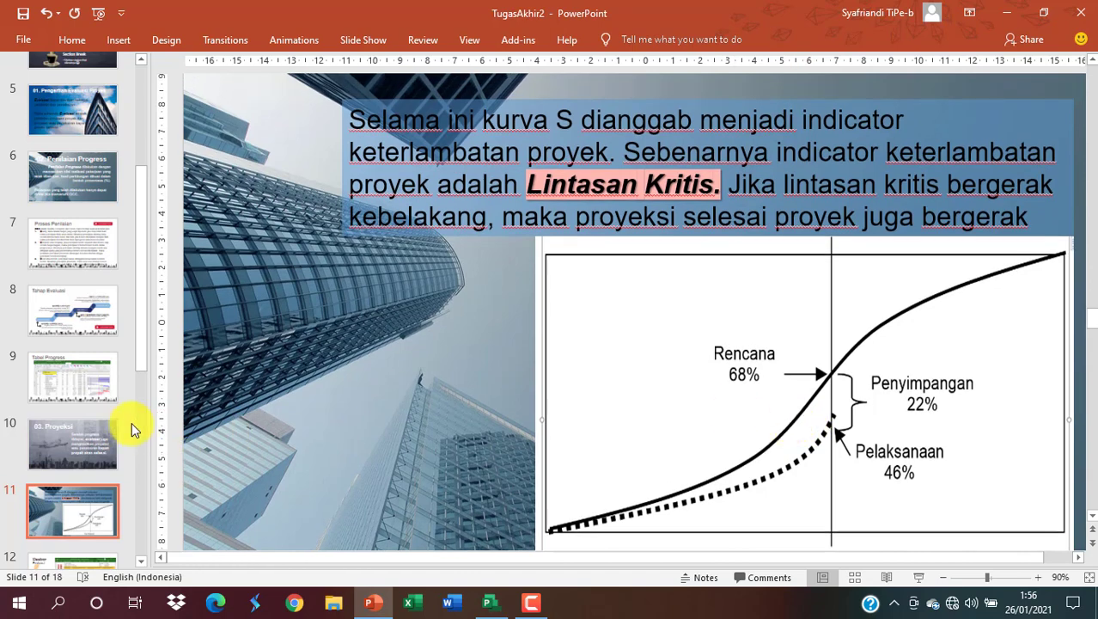
{"action": "scroll", "coordinate": [65, 429], "scroll_direction": "down", "scroll_amount": 3}
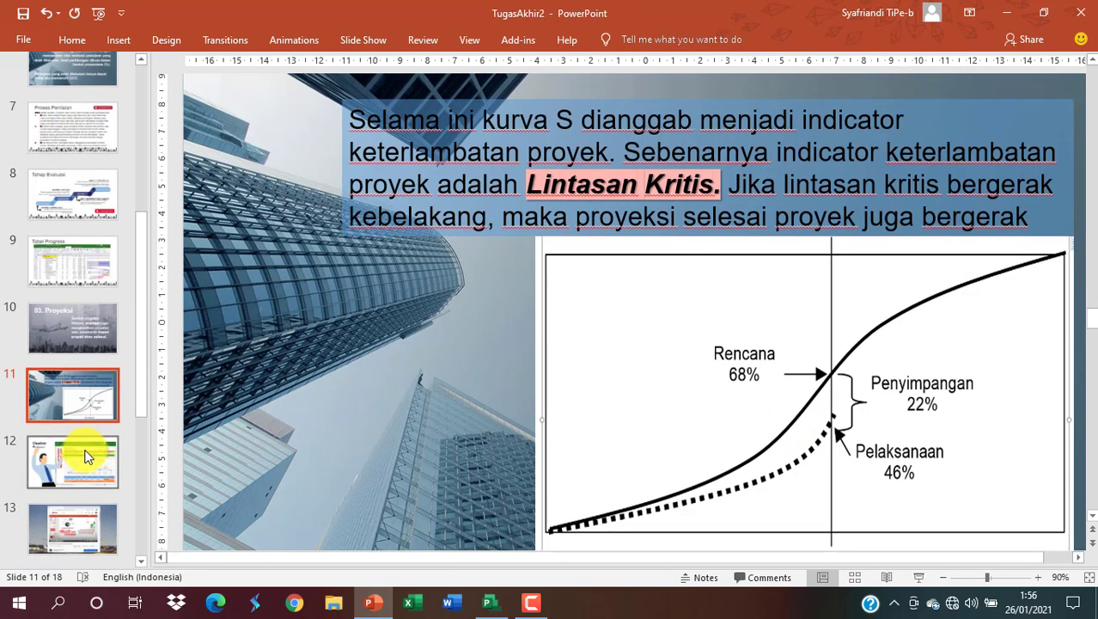
{"action": "left_click", "coordinate": [79, 456]}
{"action": "left_click", "coordinate": [81, 391]}
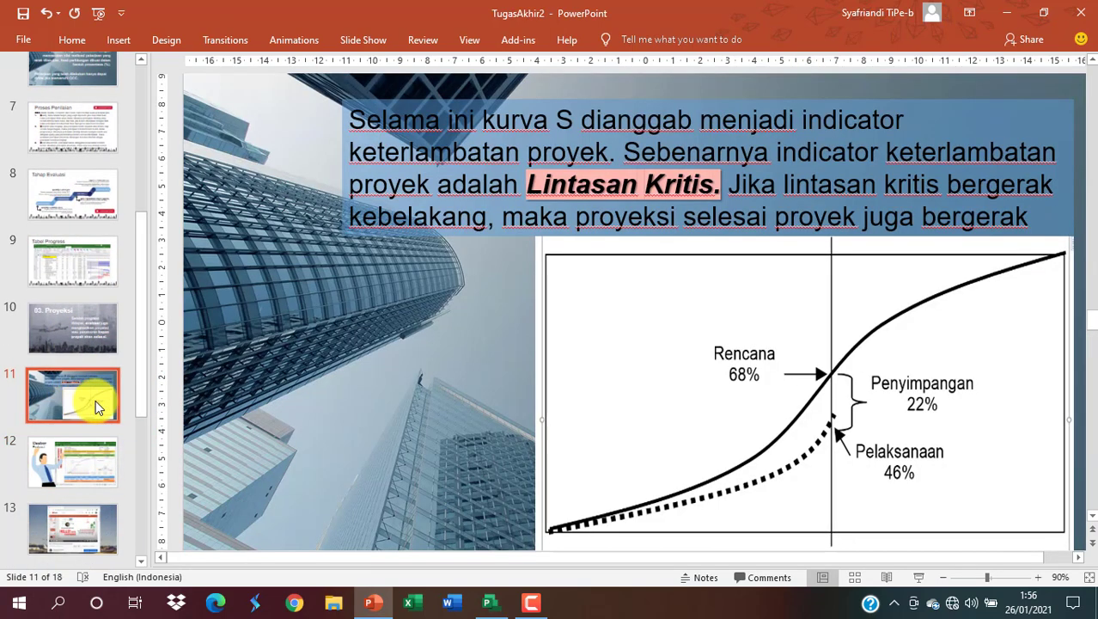